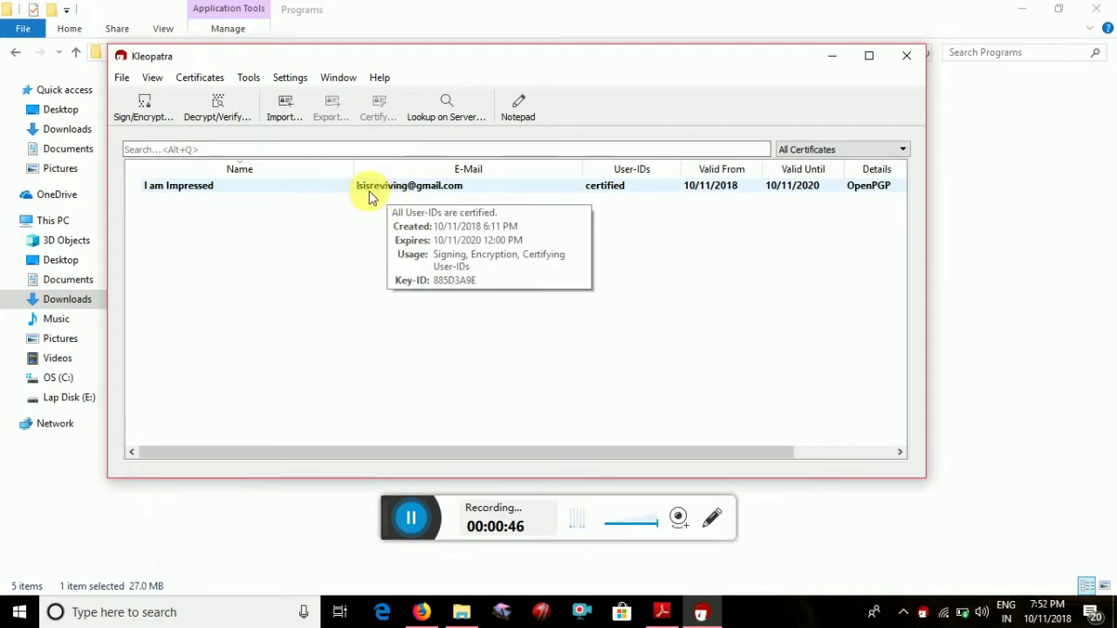
Open the File menu in Kleopatra's certificate manager, which lists the one existing OpenPGP certificate
click(122, 79)
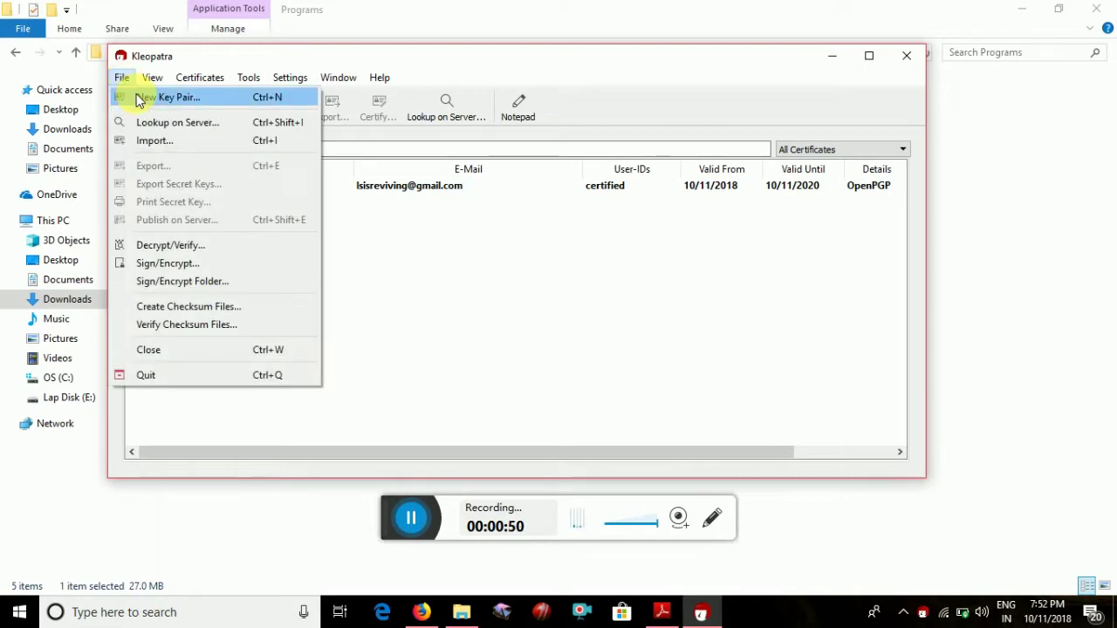
Start a new personal OpenPGP key pair from File > New Key Pair
click(139, 98)
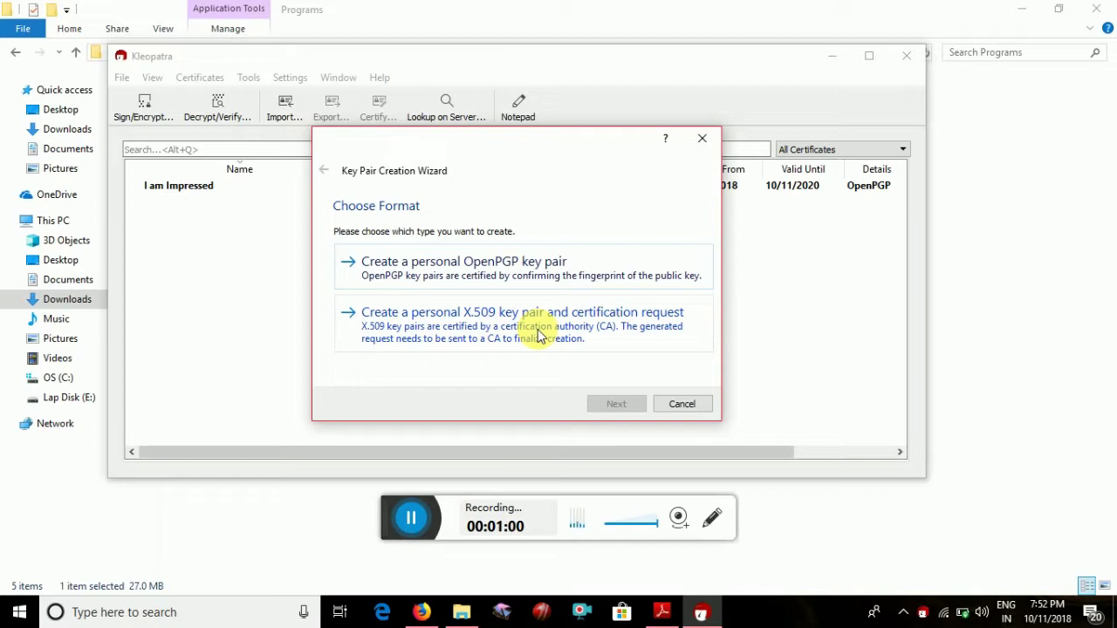
click(502, 267)
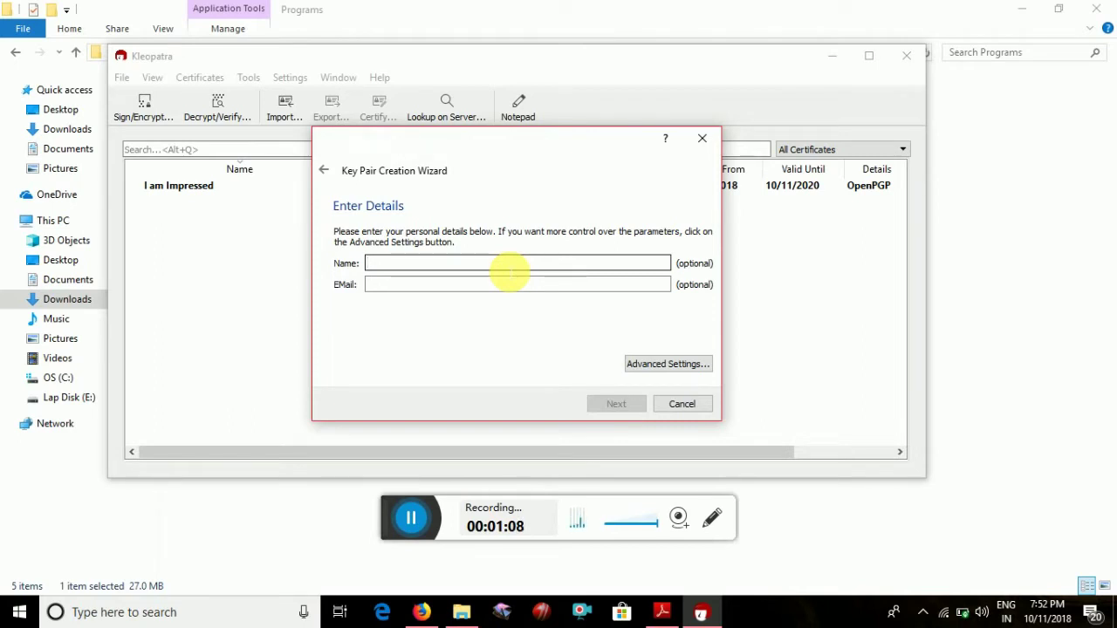
Enter the key owner's name and e-mail address, then correct a typo in the name
text(In)
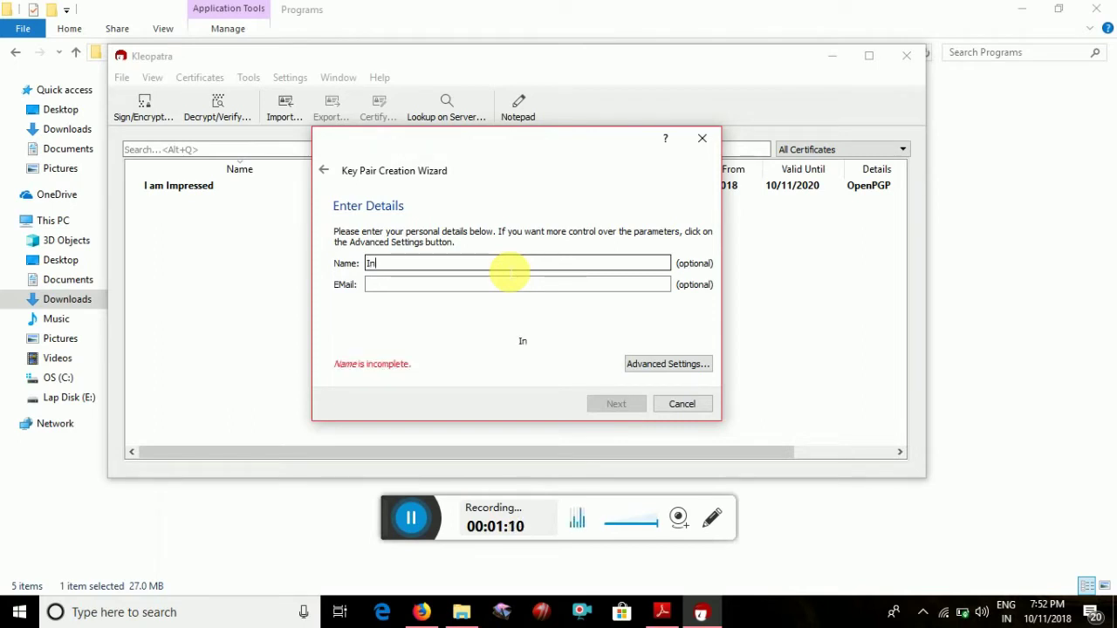
text(finite)
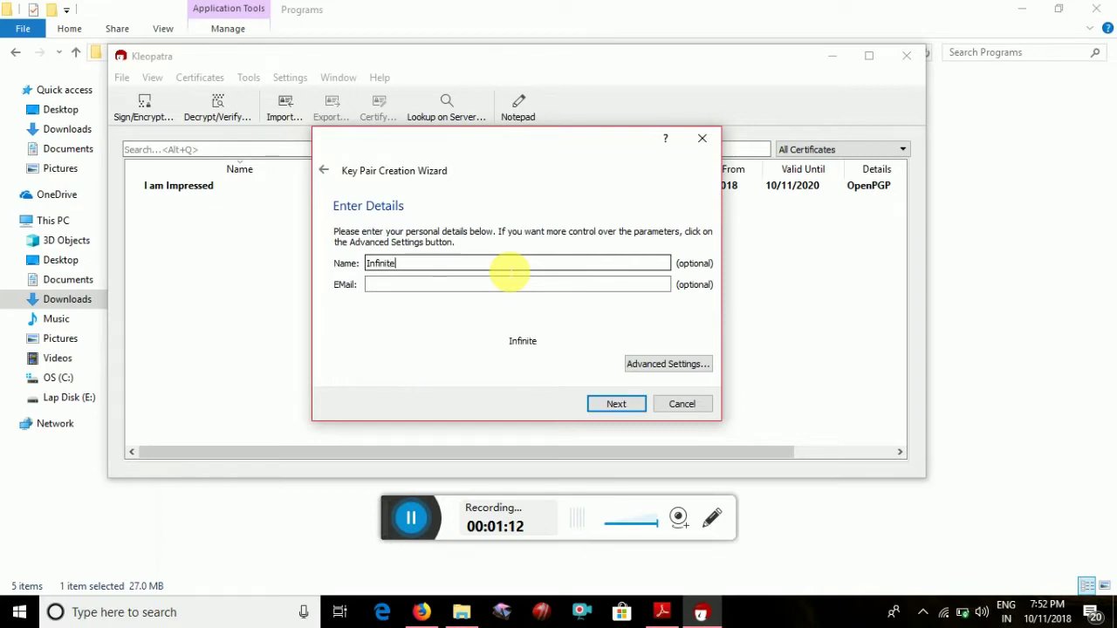
key(Tab)
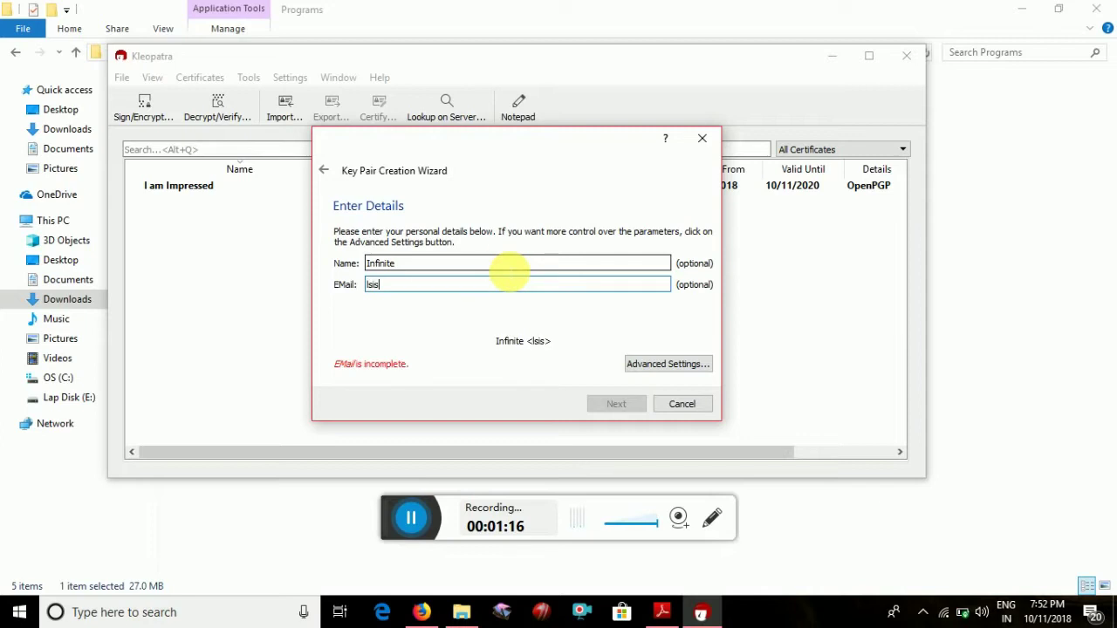
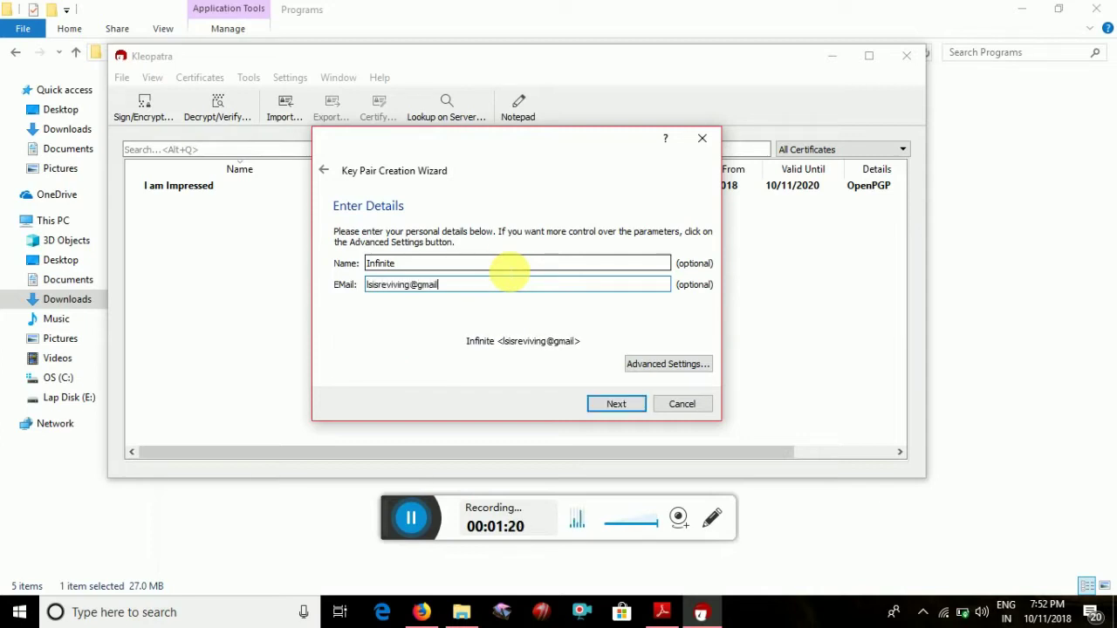
key(Tab)
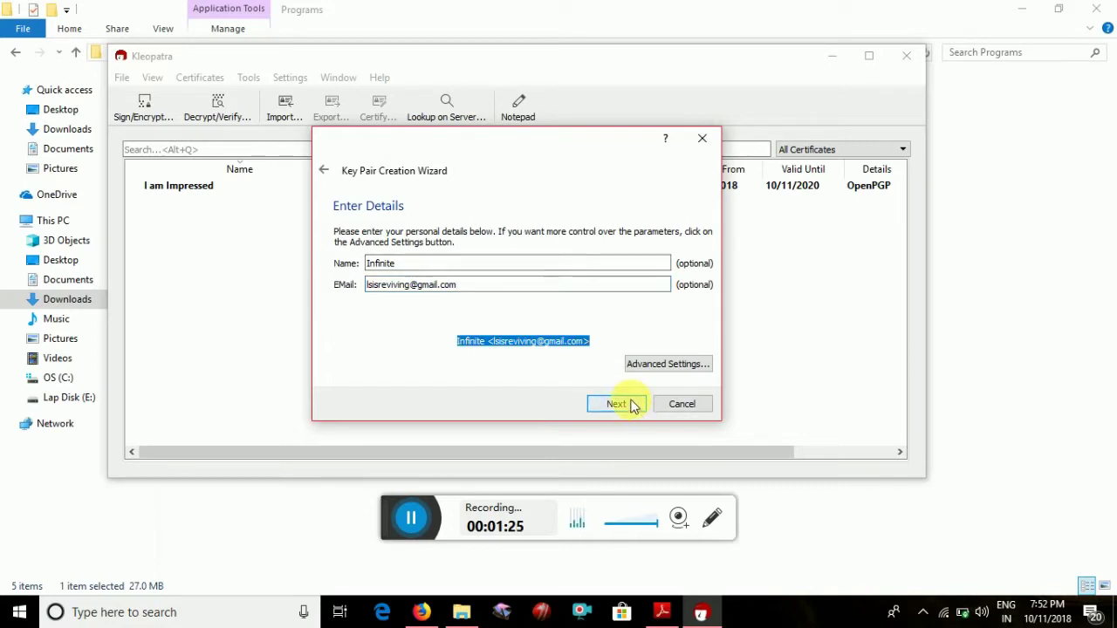
click(426, 264)
key(BackSpace)
key(BackSpace)
key(BackSpace)
key(BackSpace)
key(BackSpace)
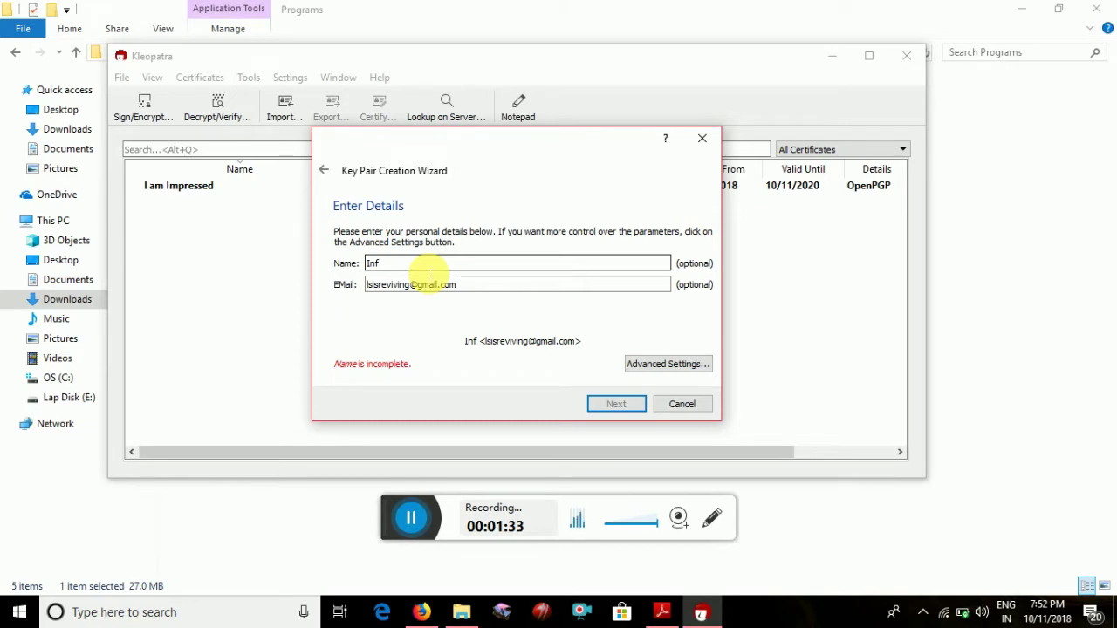
text(inite)
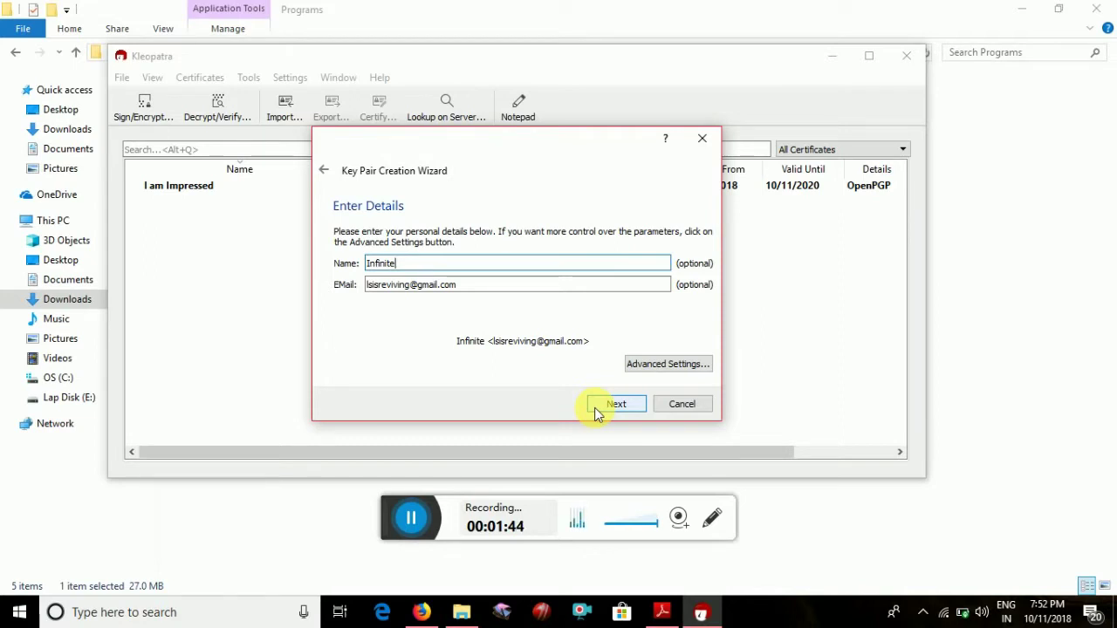
In Advanced Settings, set the encryption subkey to 4096 bits, keep the main RSA key at 2048, and continue
click(649, 372)
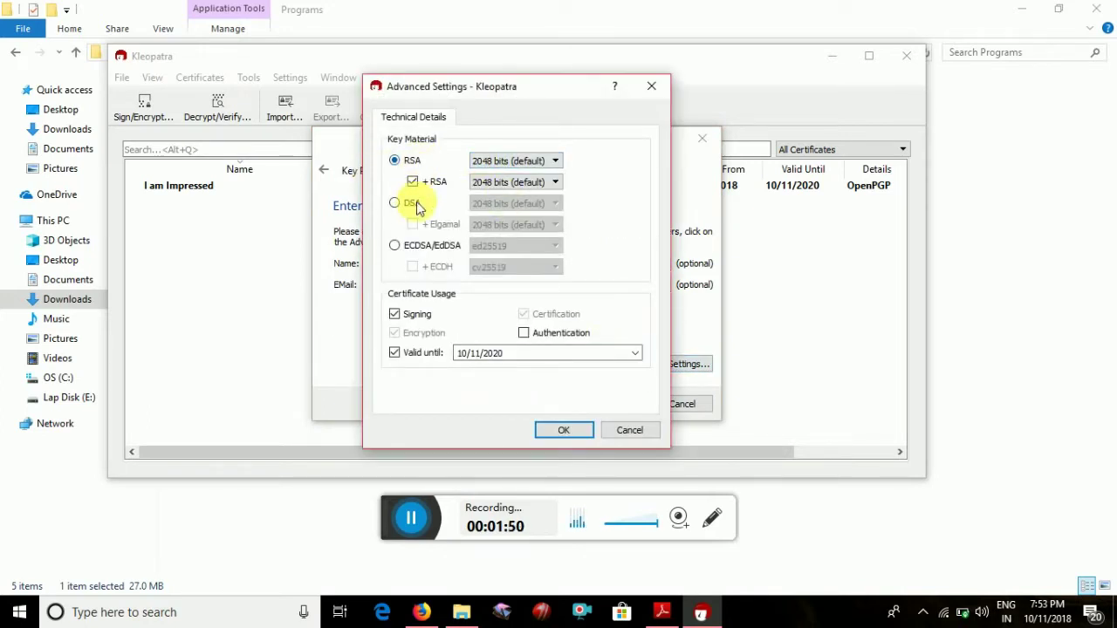
click(533, 161)
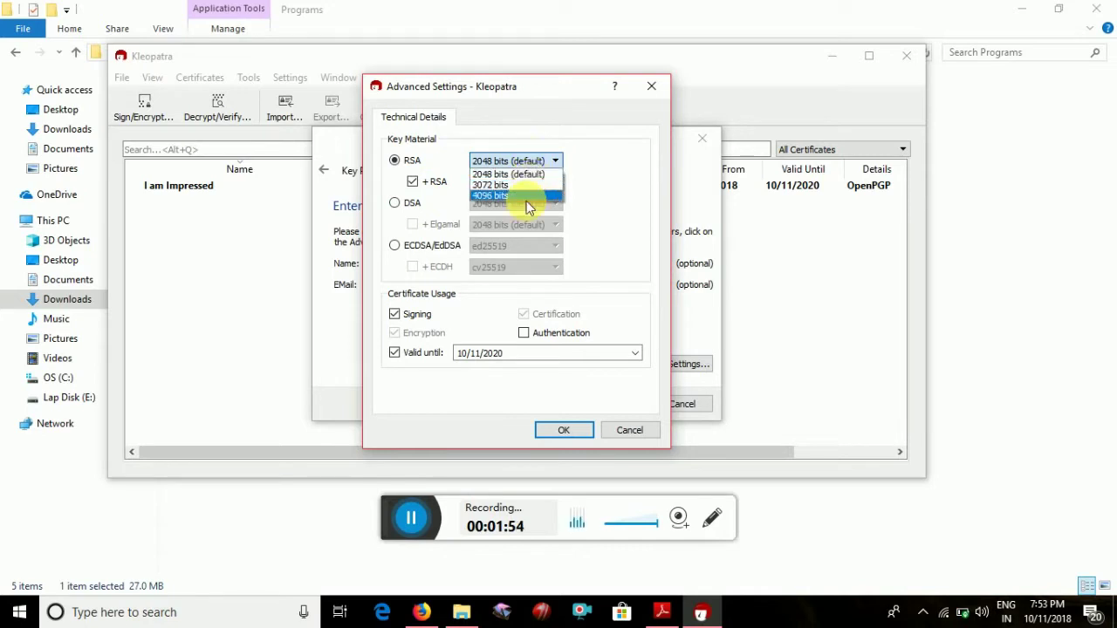
click(443, 194)
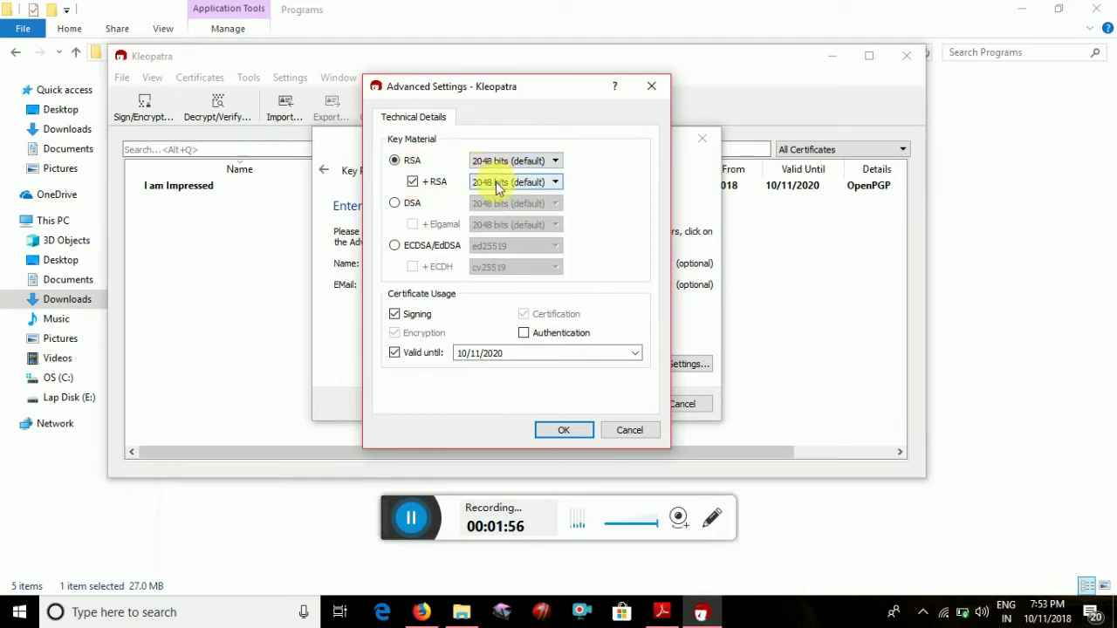
click(498, 183)
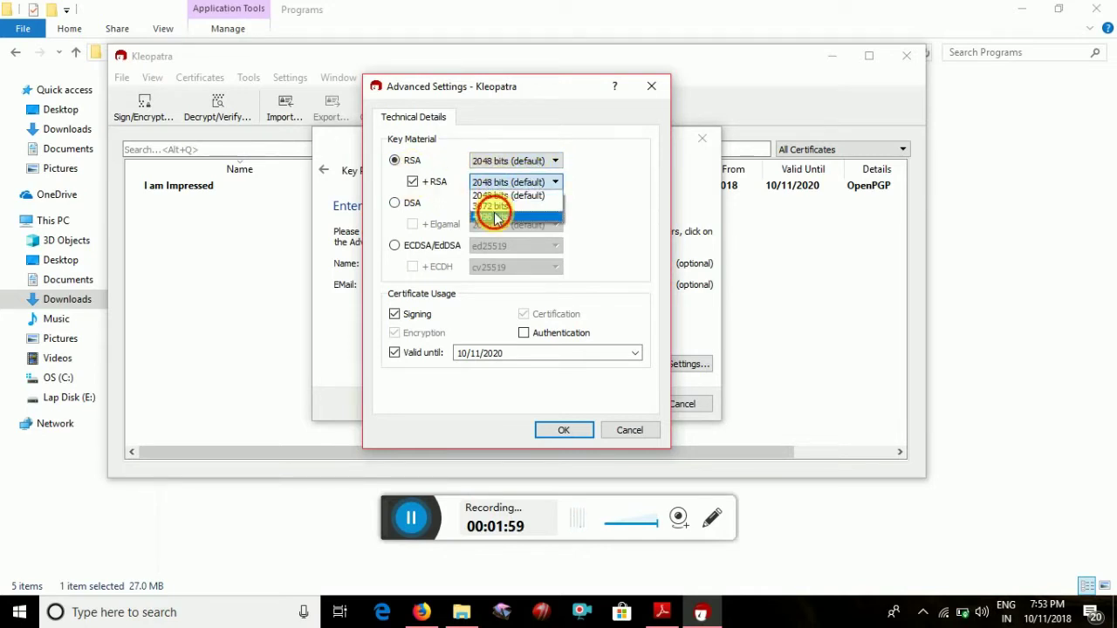
click(490, 216)
click(480, 161)
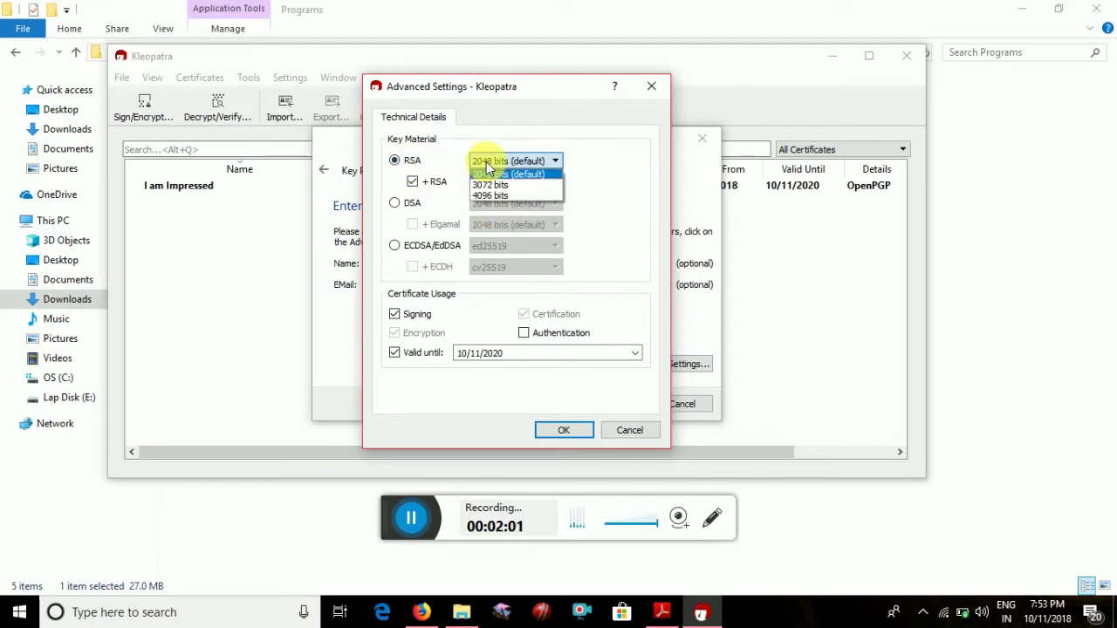
click(423, 160)
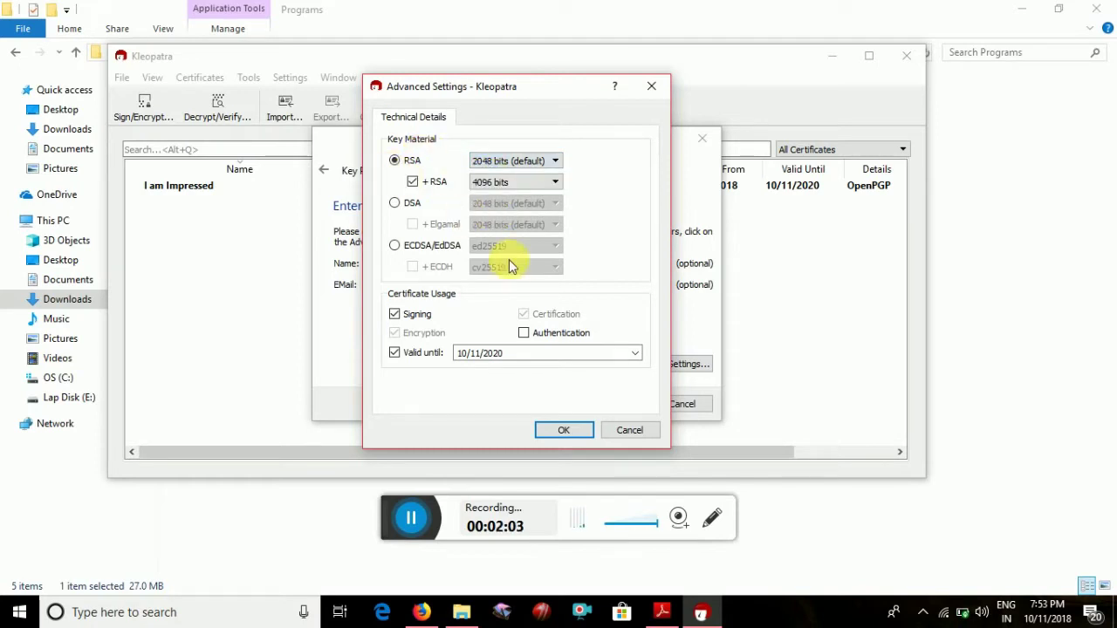
click(564, 430)
click(617, 408)
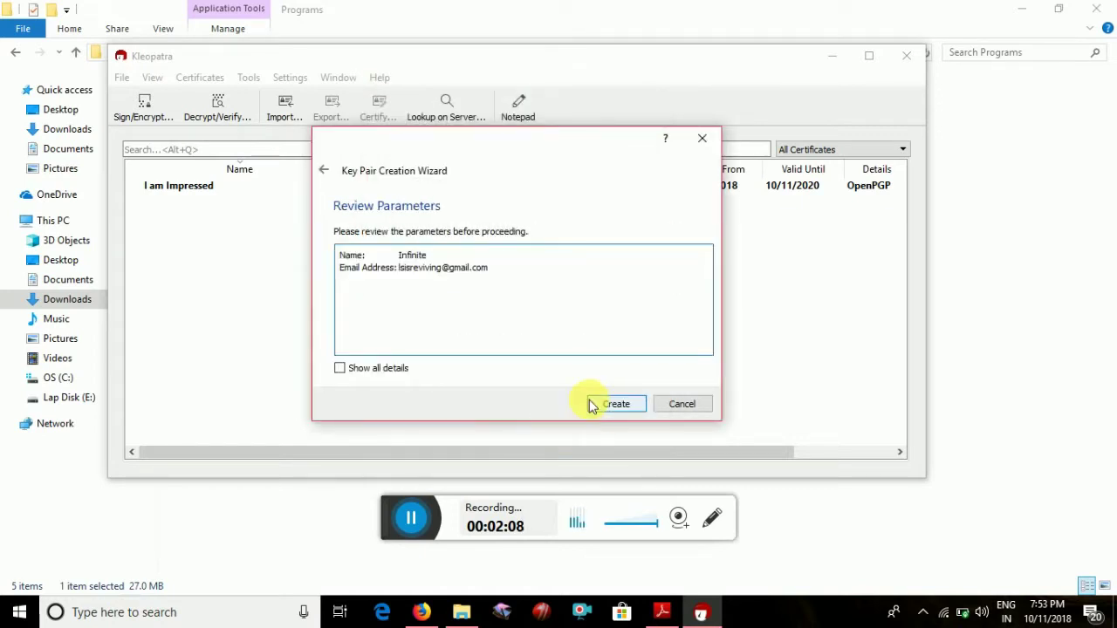
Show all details of the key parameters, review them, and create the key pair
click(391, 367)
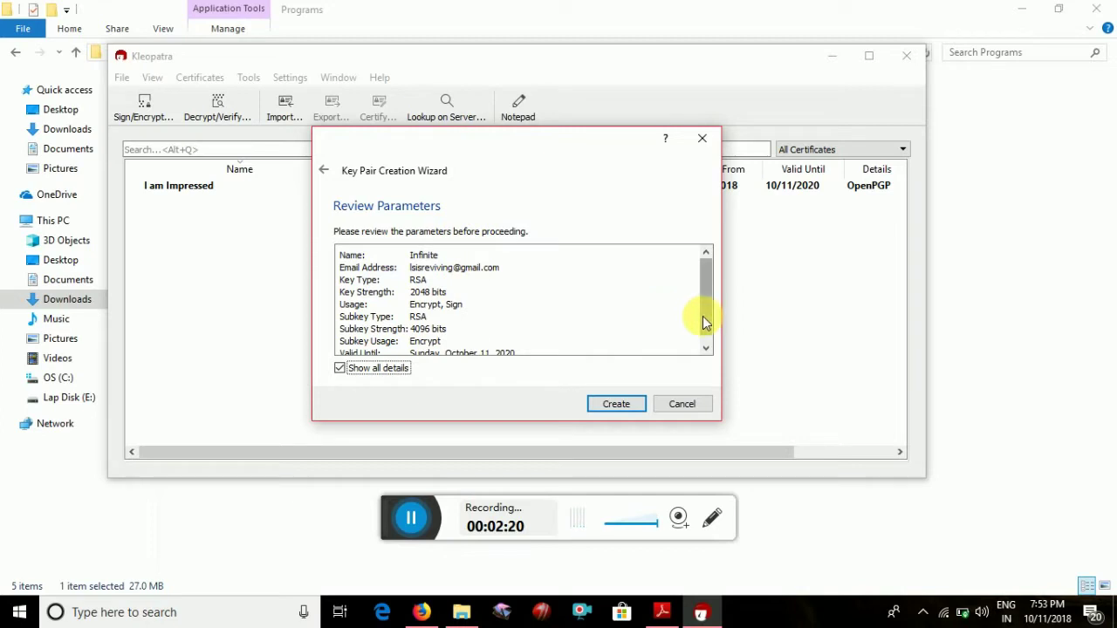
drag(706, 286, 704, 279)
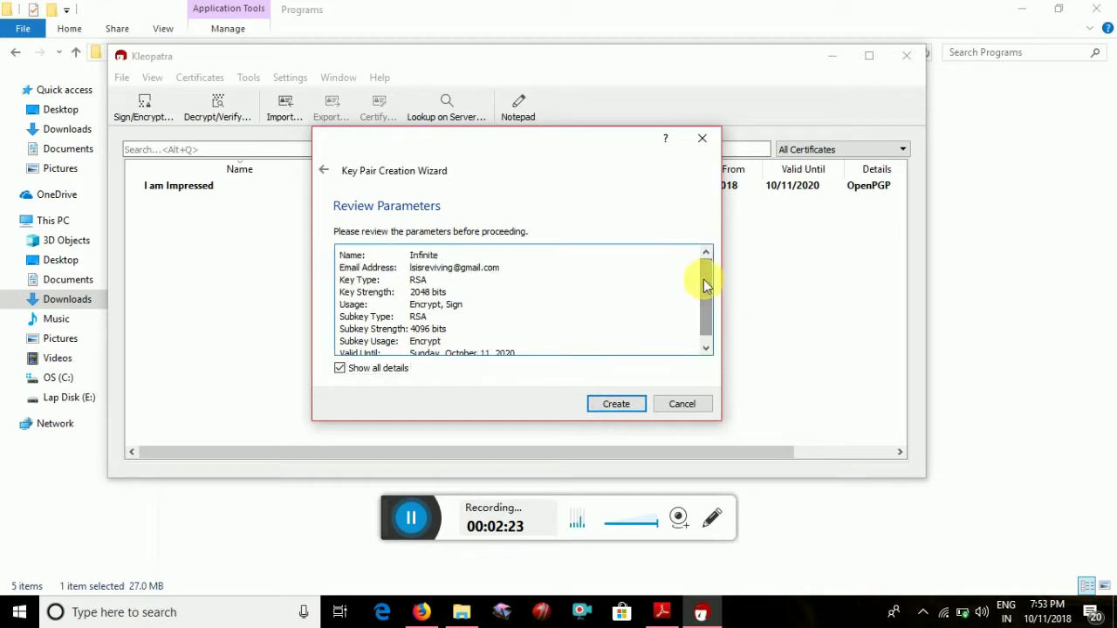
click(600, 400)
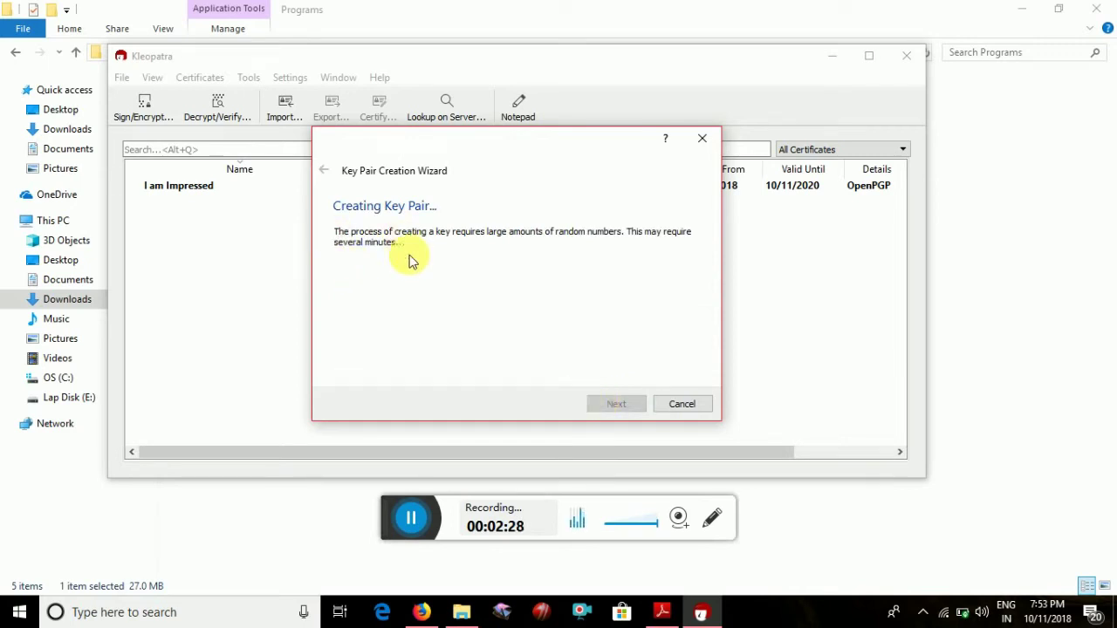
Enter and repeat a passphrase for the new key so generation completes
drag(549, 221, 592, 301)
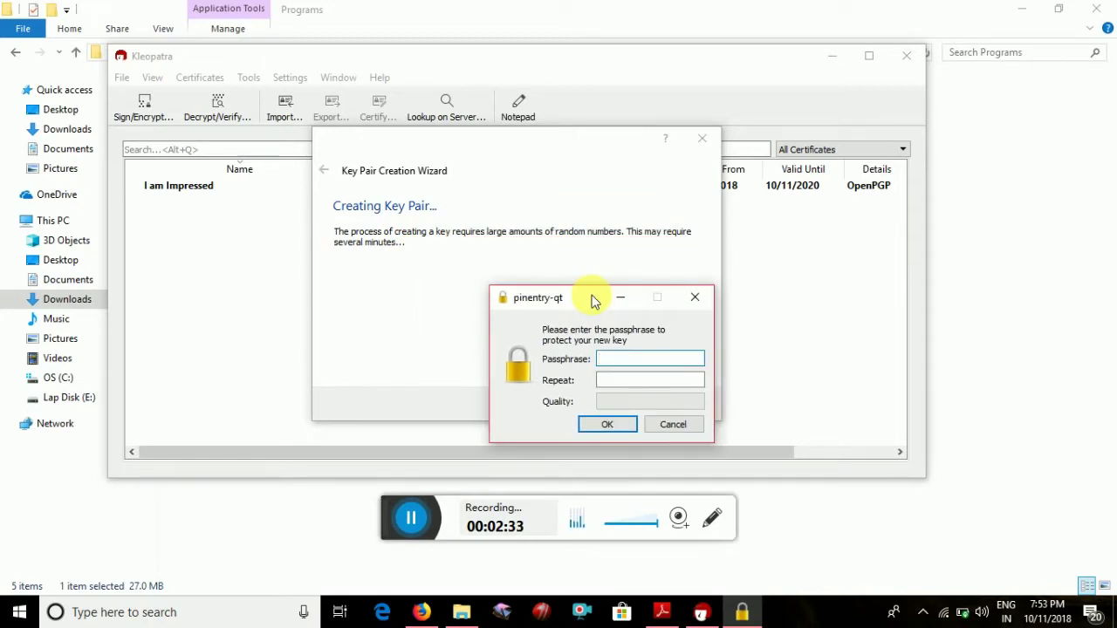
drag(593, 301, 487, 241)
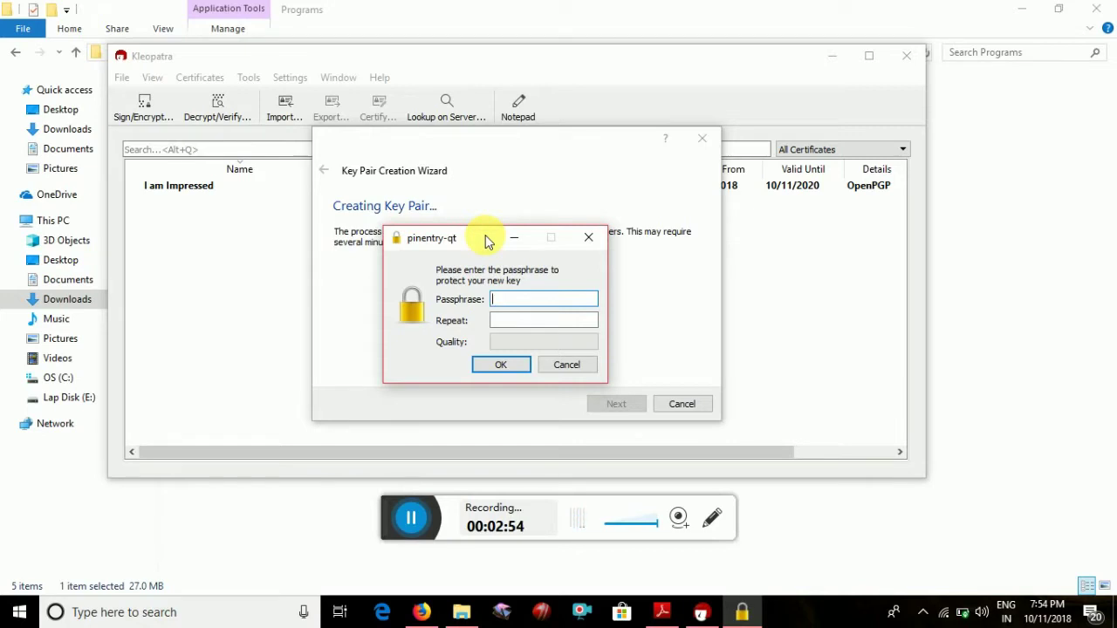
text(•••••••)
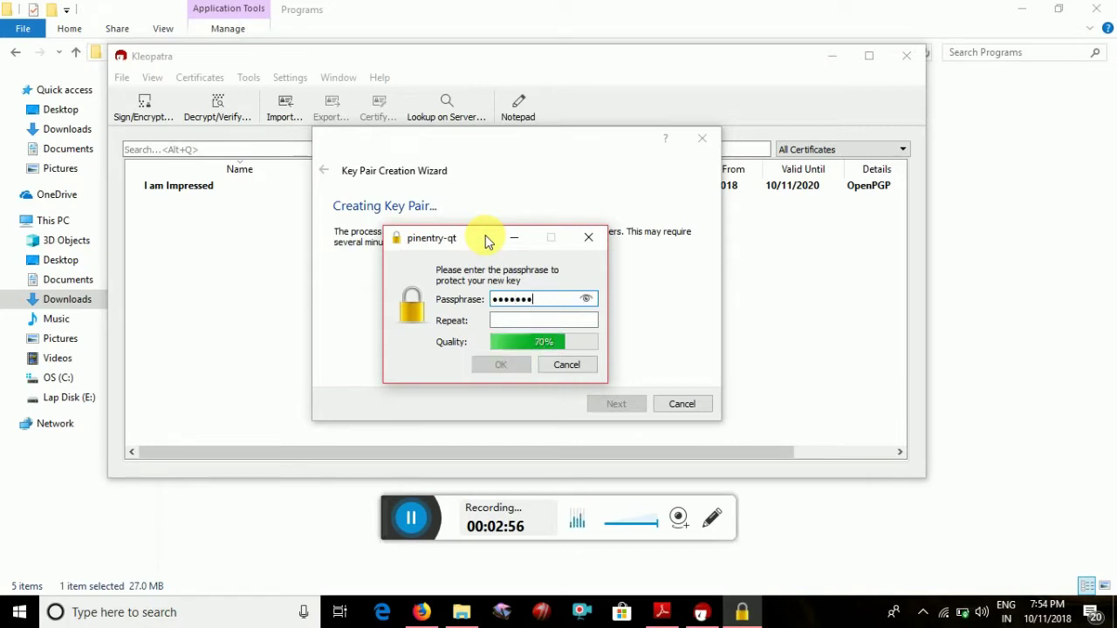
text(••)
key(Tab)
text(•••••••••)
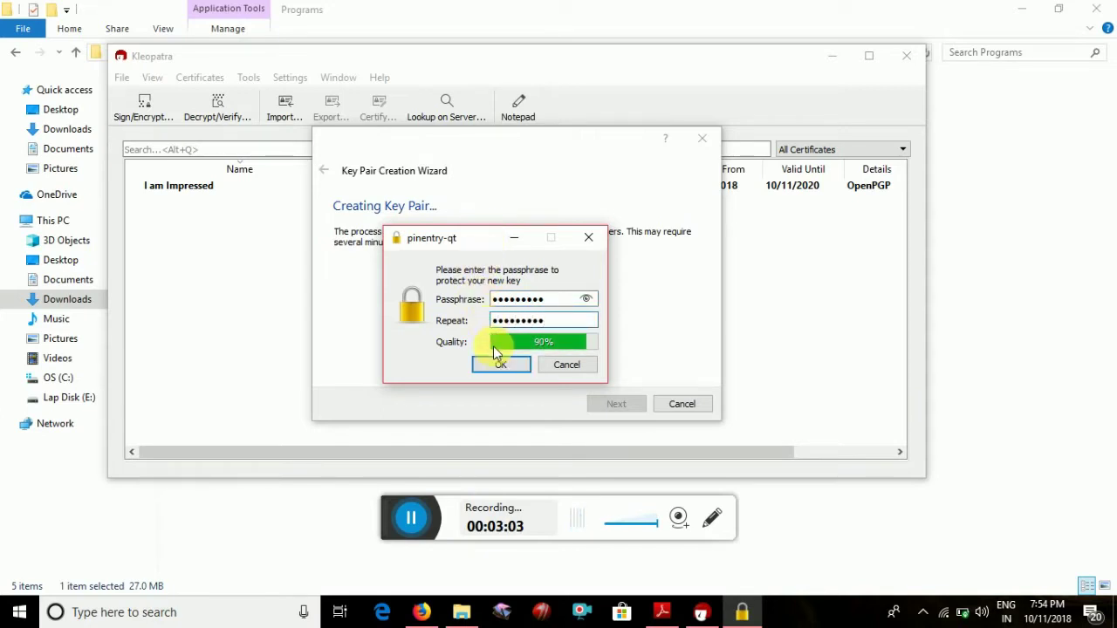
click(493, 366)
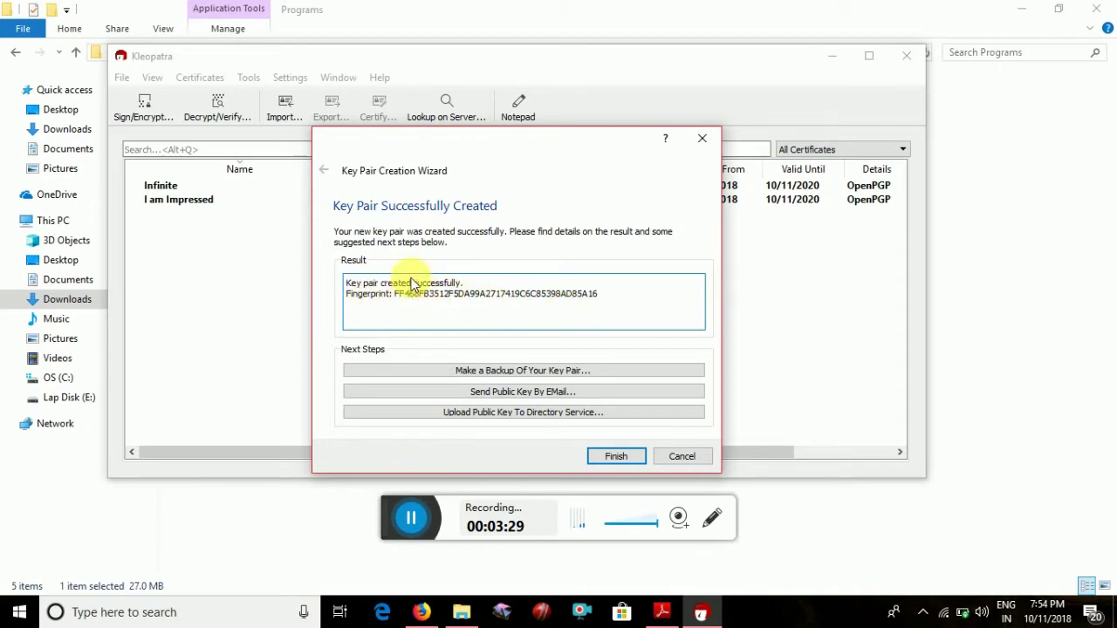
Select the new key's fingerprint and start a backup of the key pair
drag(475, 139, 403, 155)
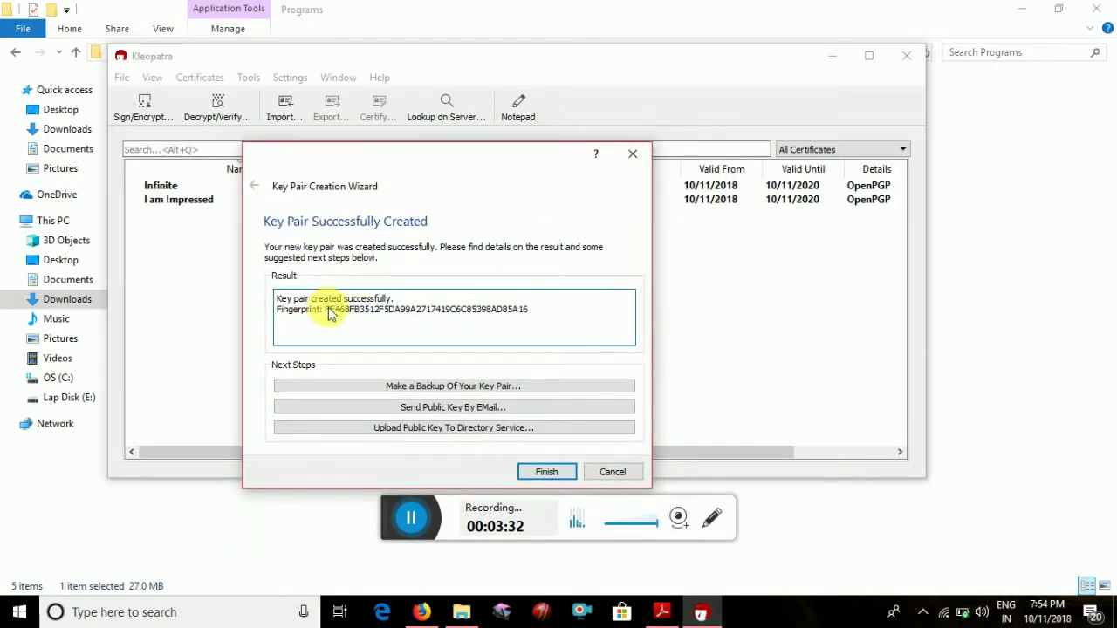
drag(327, 311, 539, 315)
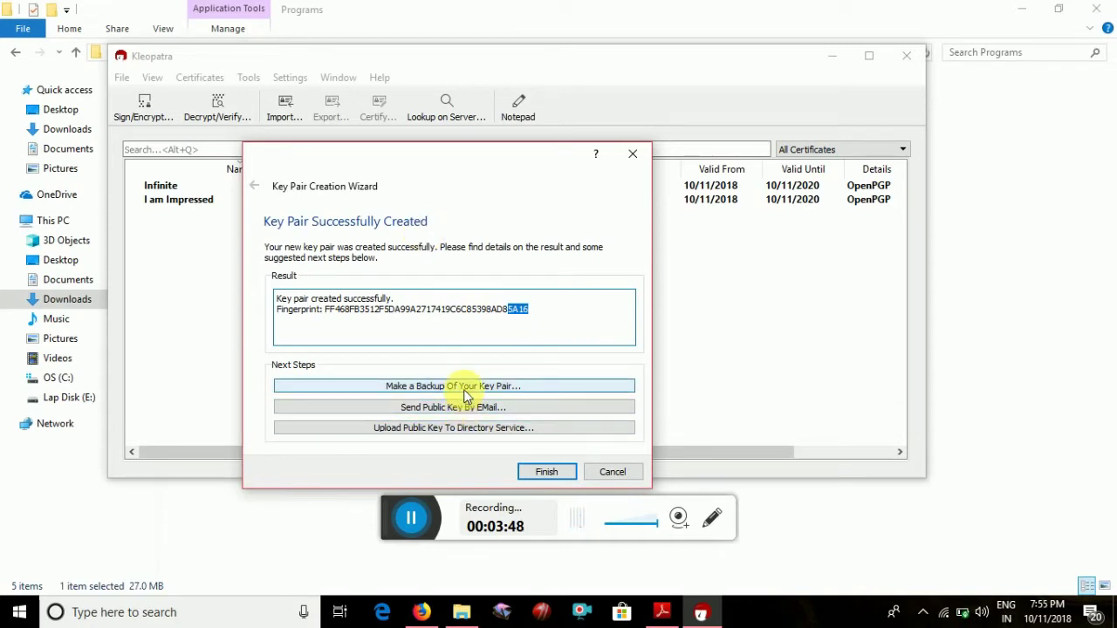
click(465, 393)
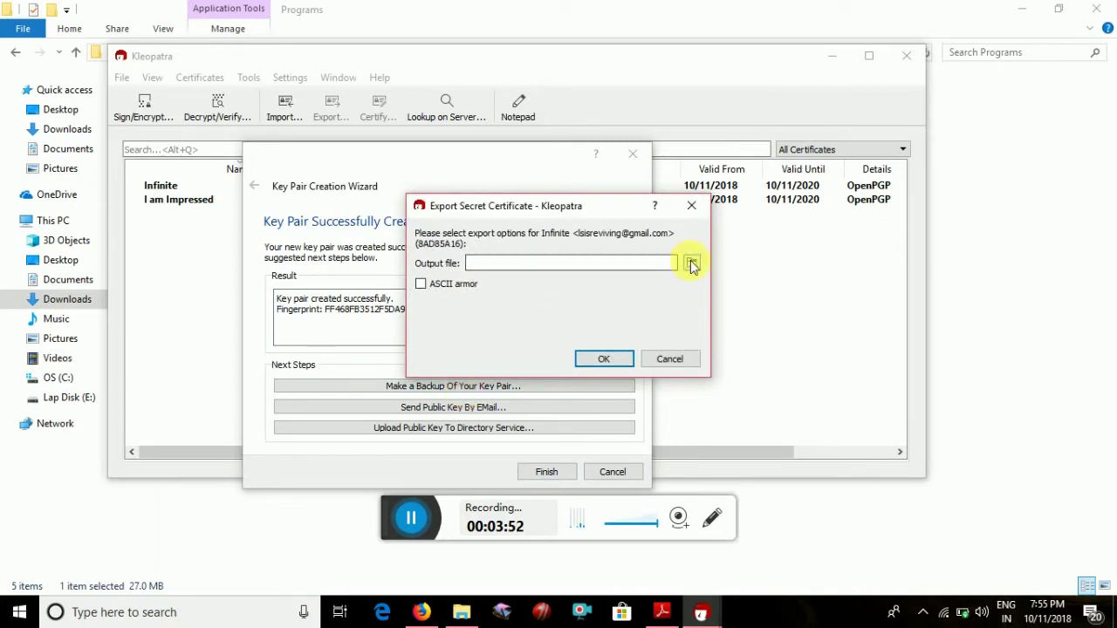
Browse to the Desktop, create a new folder named GnuPG, and enter it
click(691, 264)
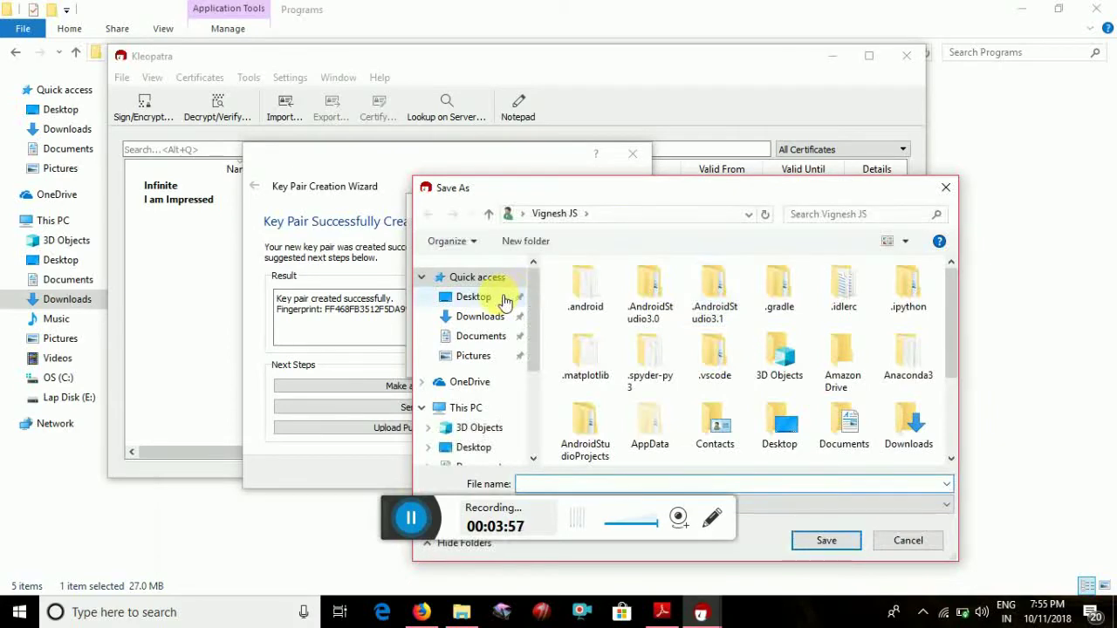
click(504, 299)
drag(845, 197, 454, 151)
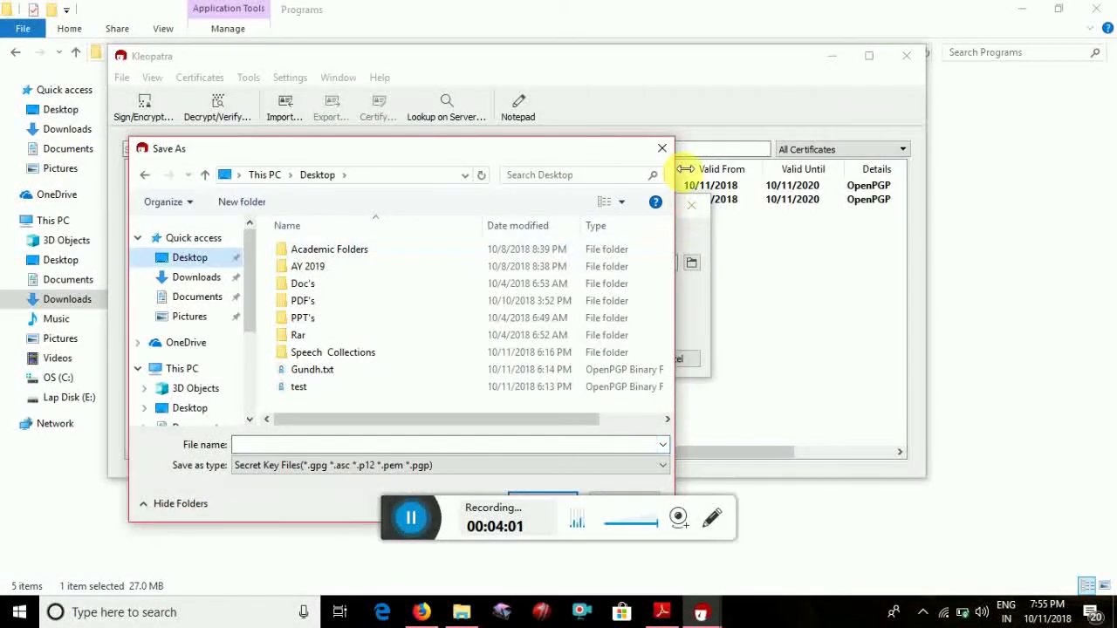
drag(687, 151, 822, 140)
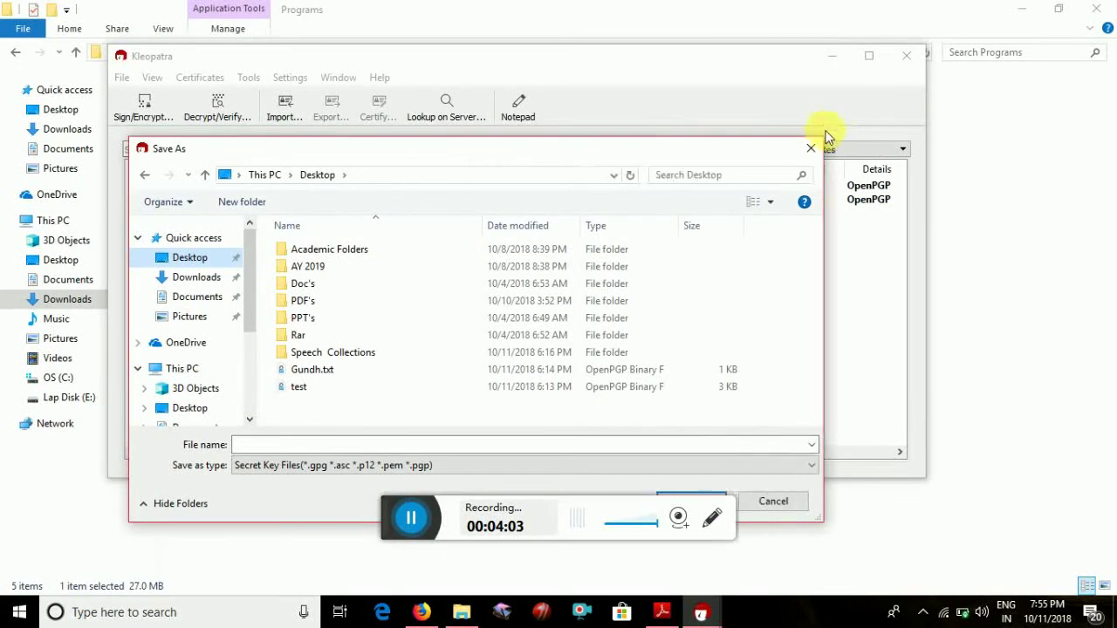
right_click(686, 418)
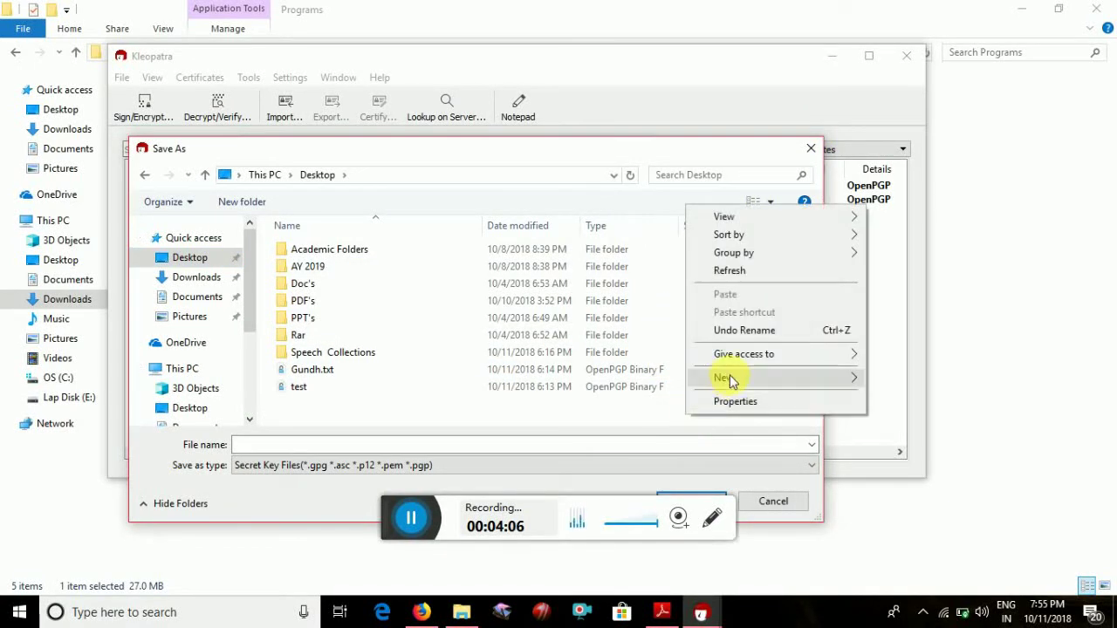
mouse_move(731, 381)
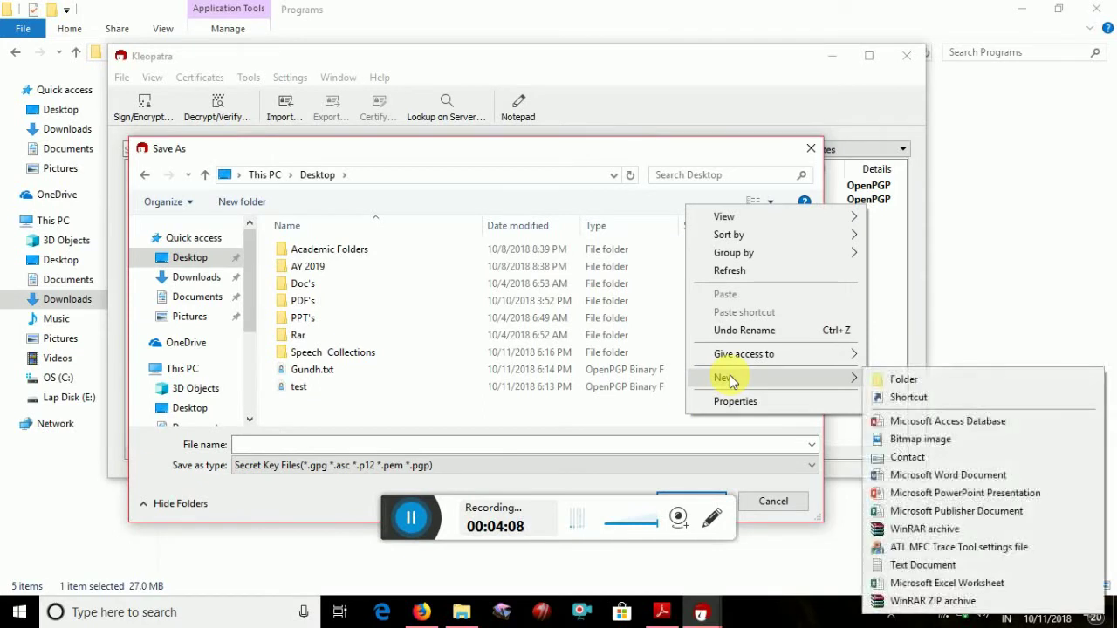
click(890, 383)
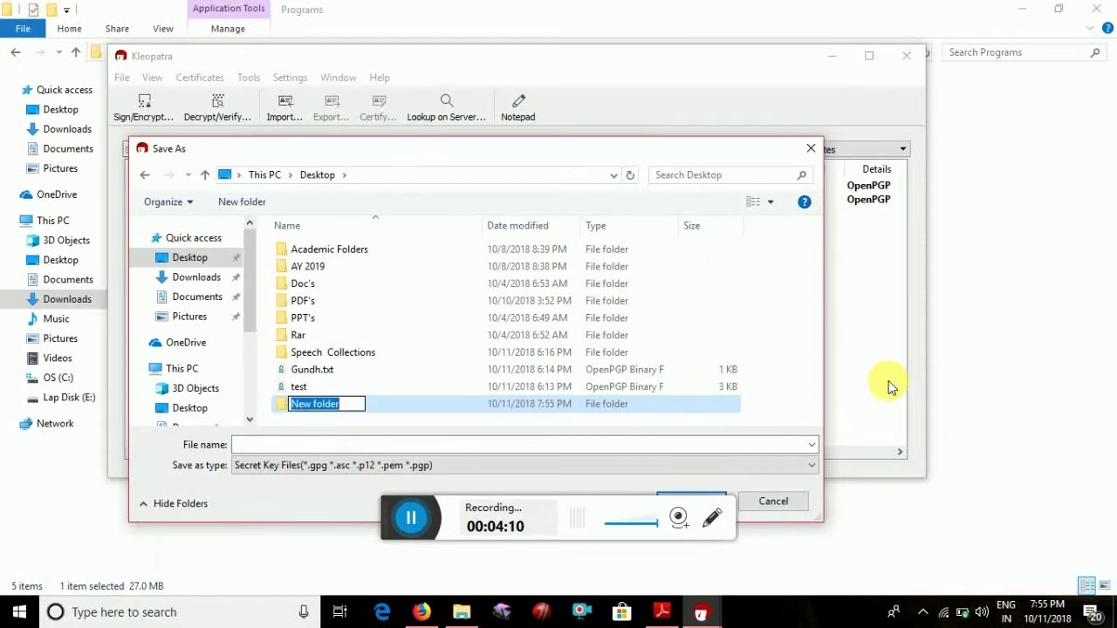
text(GnuPG)
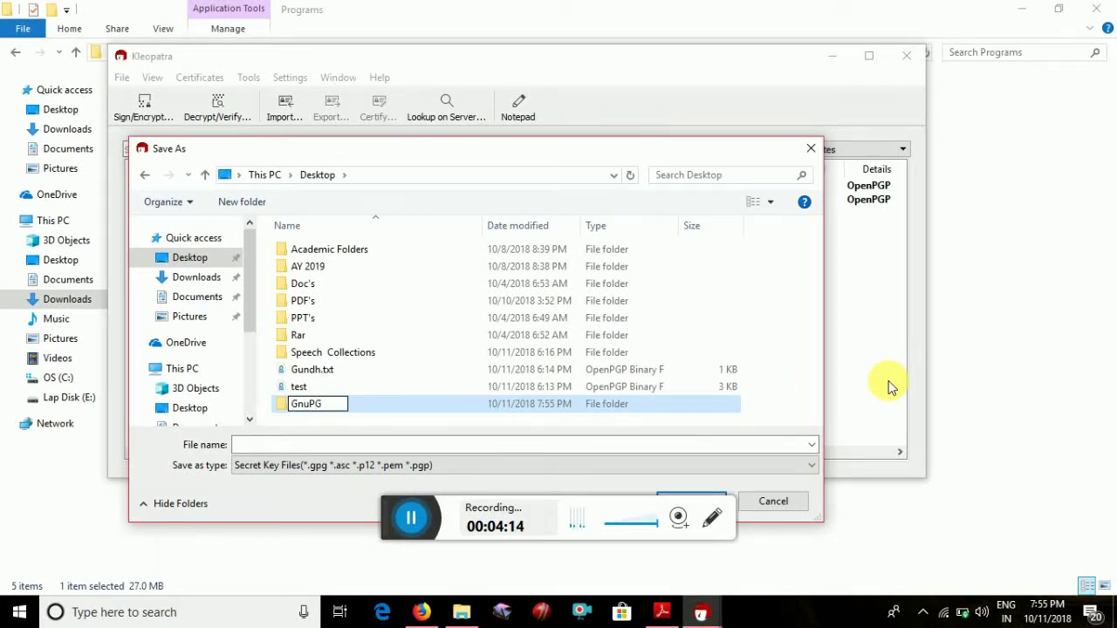
key(Return)
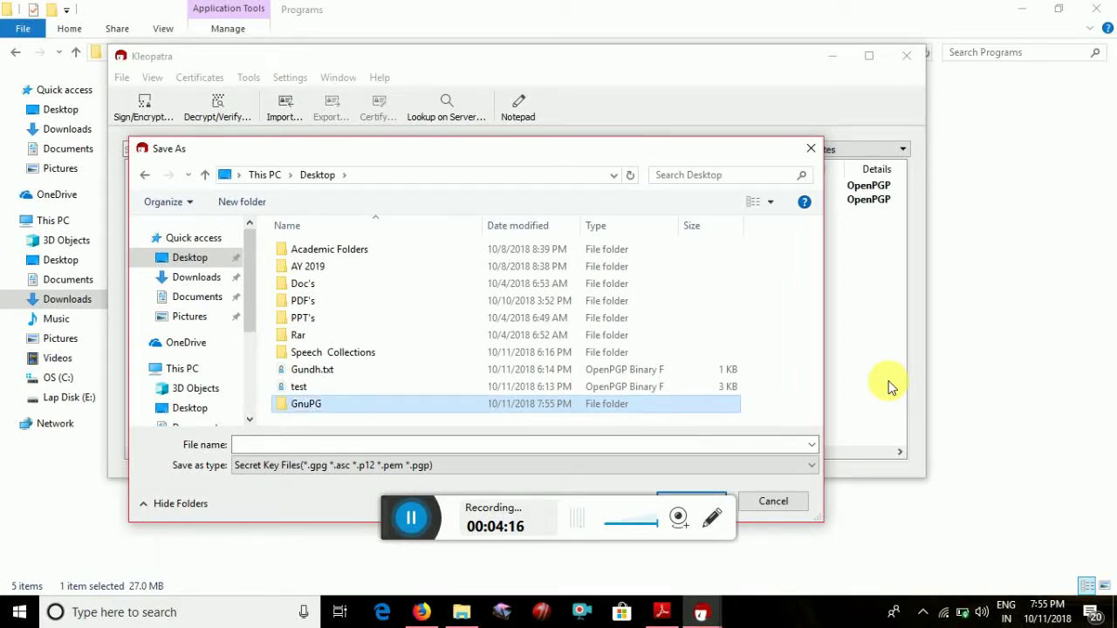
key(Return)
Save the backup file as Key in the GnuPG folder
click(757, 446)
text(Key)
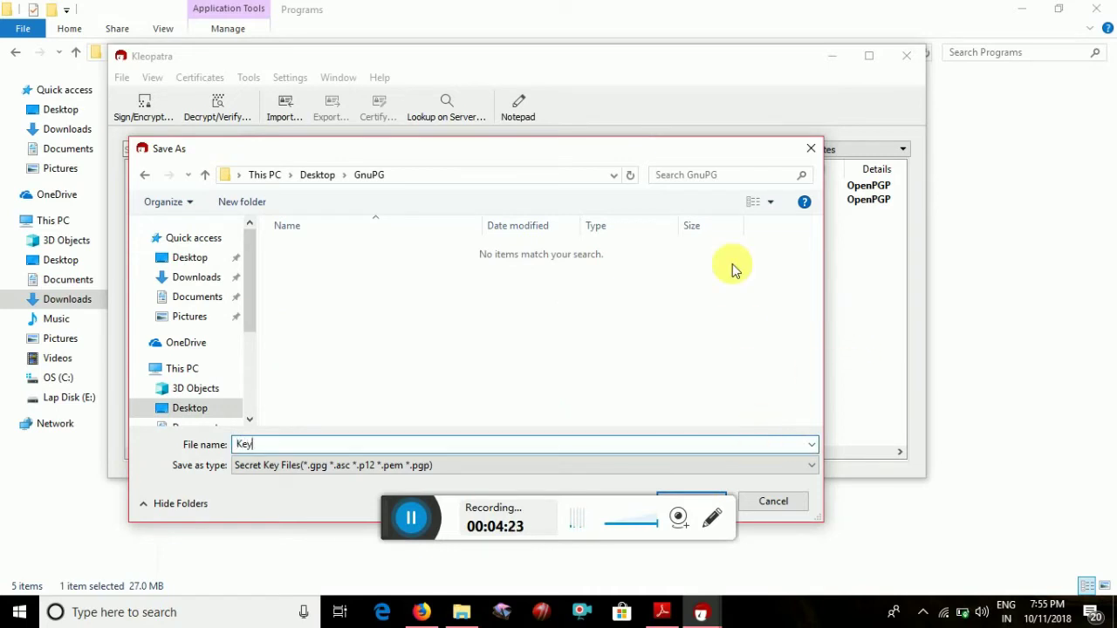
drag(700, 151, 709, 109)
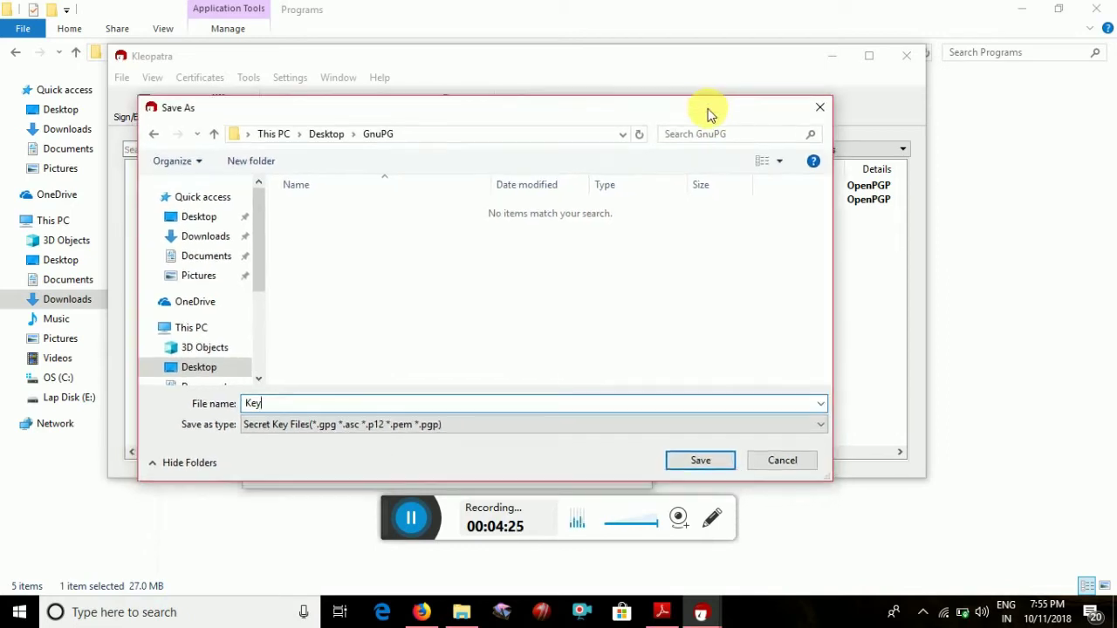
click(691, 464)
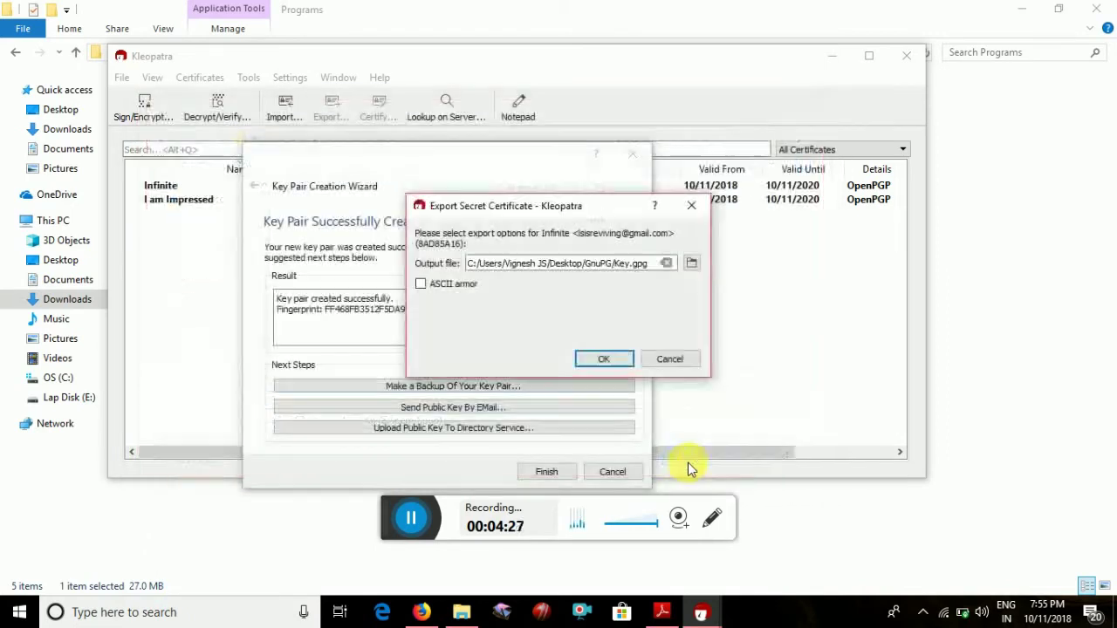
Export the secret key backup using the key's passphrase and acknowledge the success message
click(597, 363)
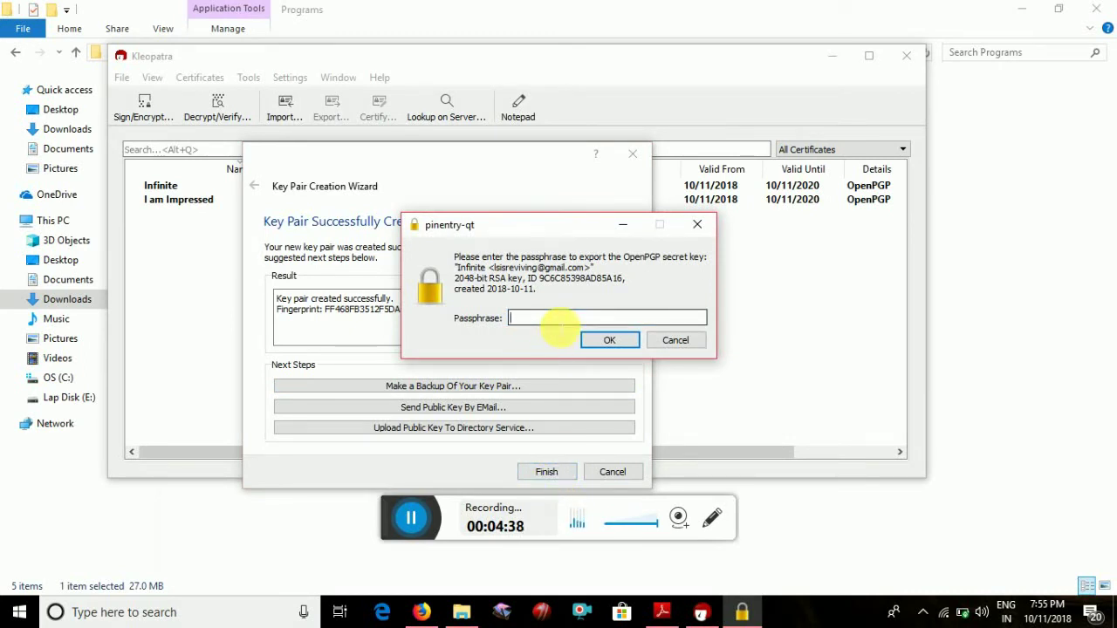
text(••••••••)
click(592, 345)
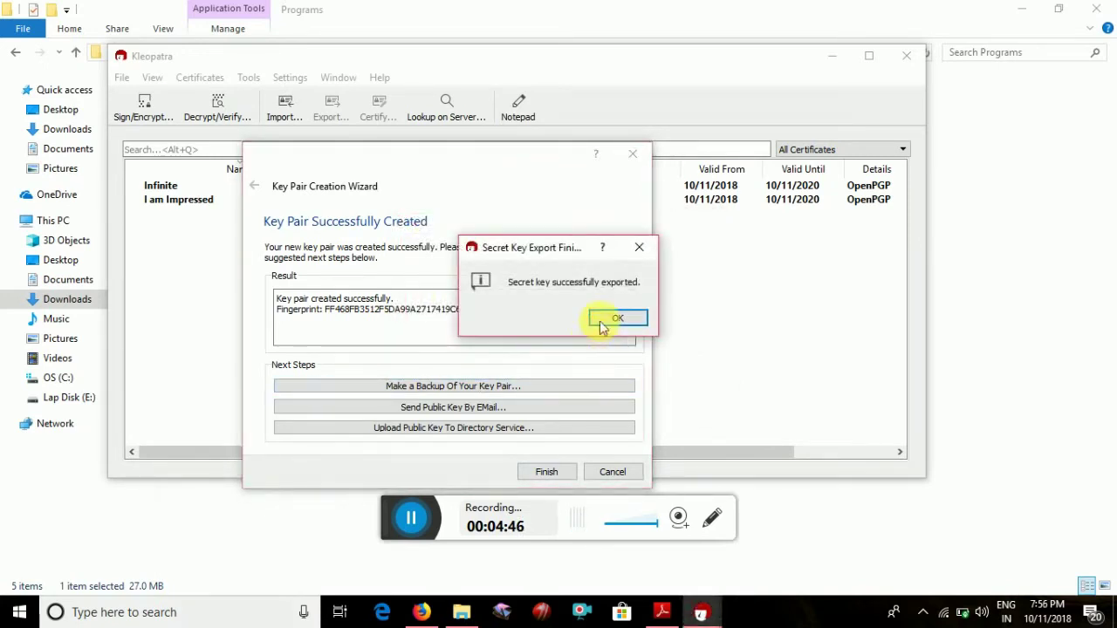
click(621, 321)
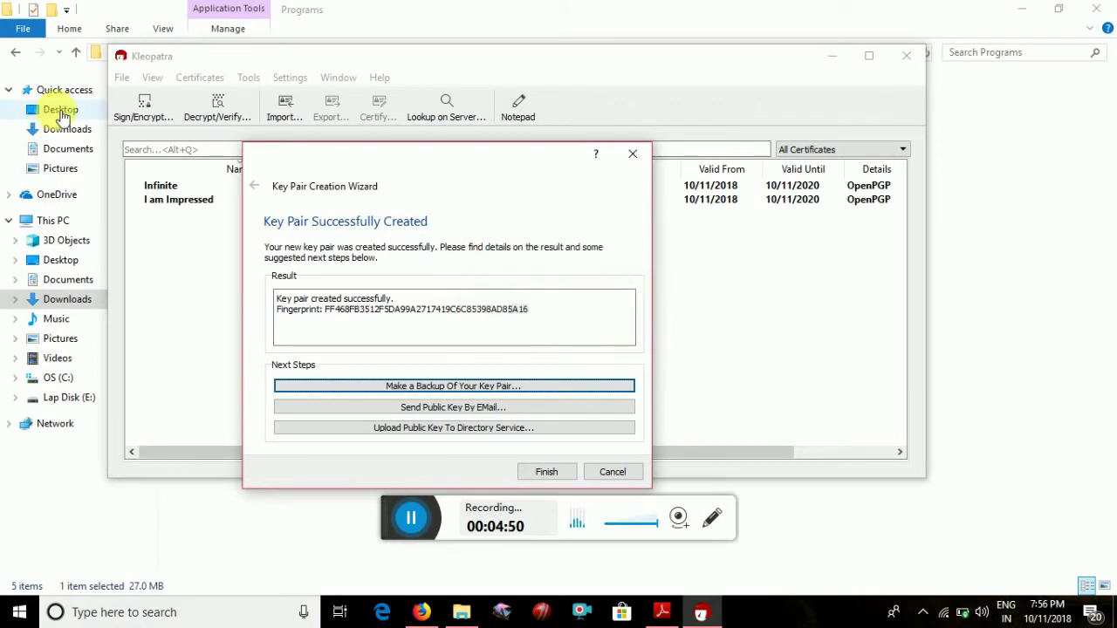
click(60, 113)
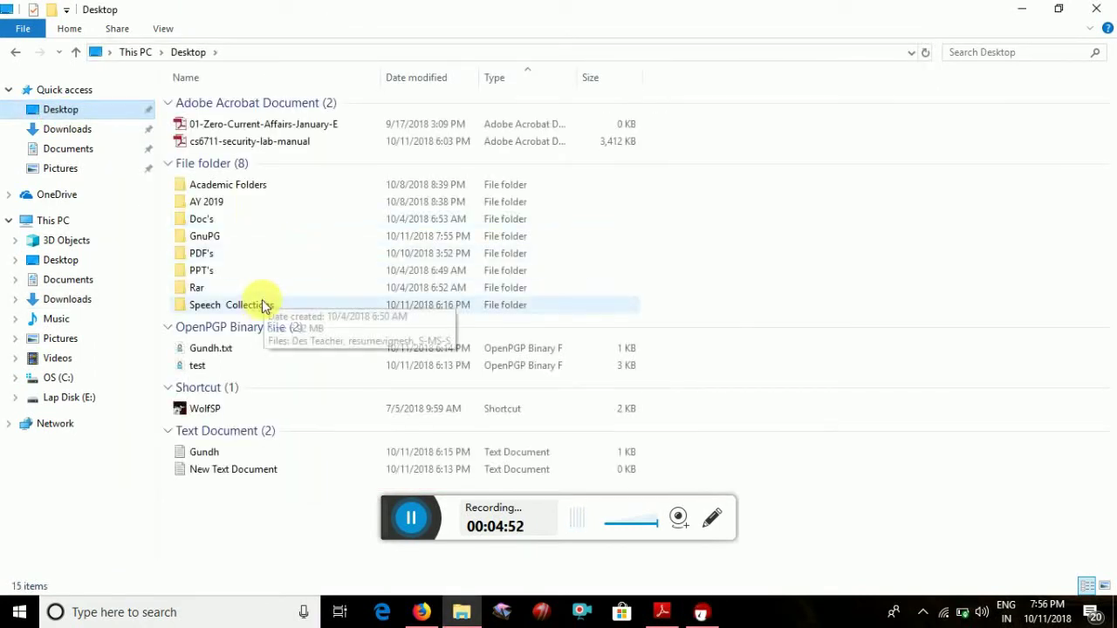
In the GnuPG folder, create a new text document named 'try'
double_click(264, 230)
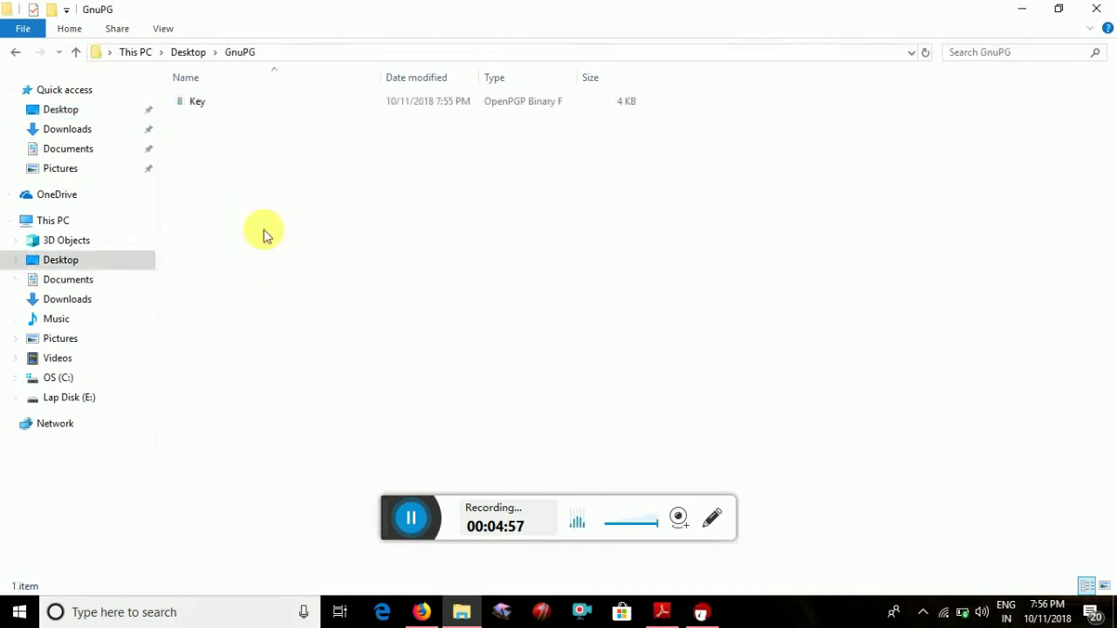
click(217, 109)
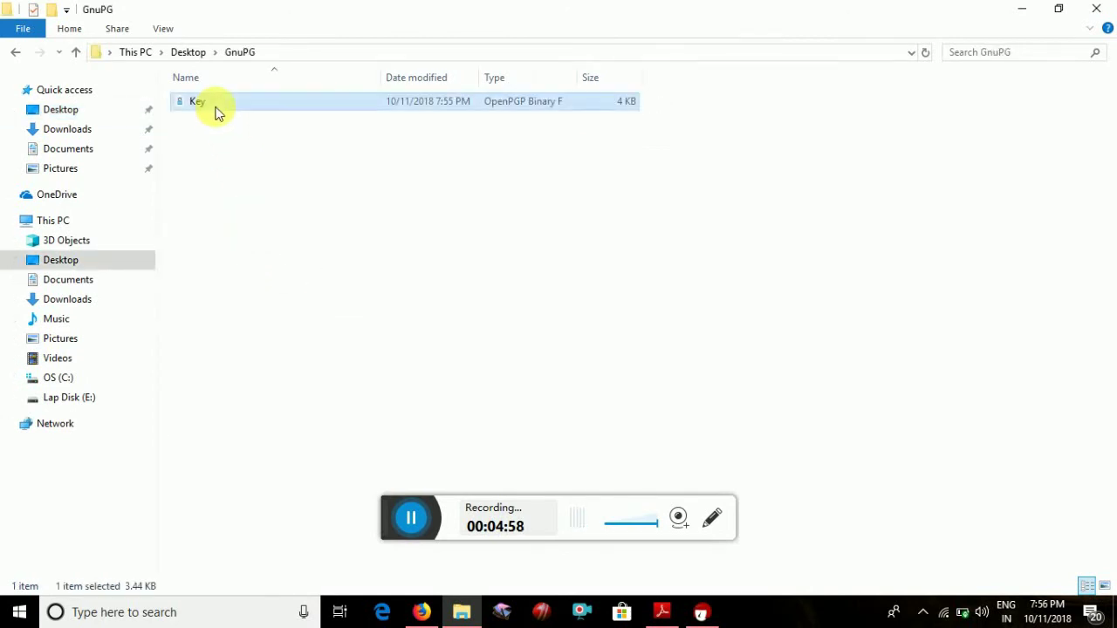
right_click(258, 189)
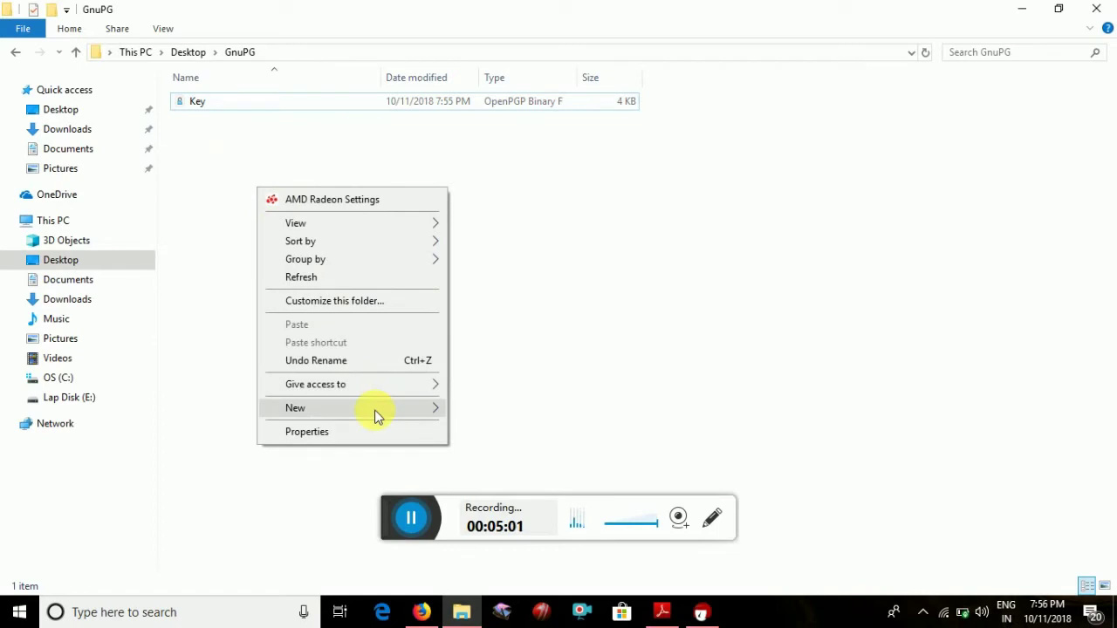
mouse_move(376, 416)
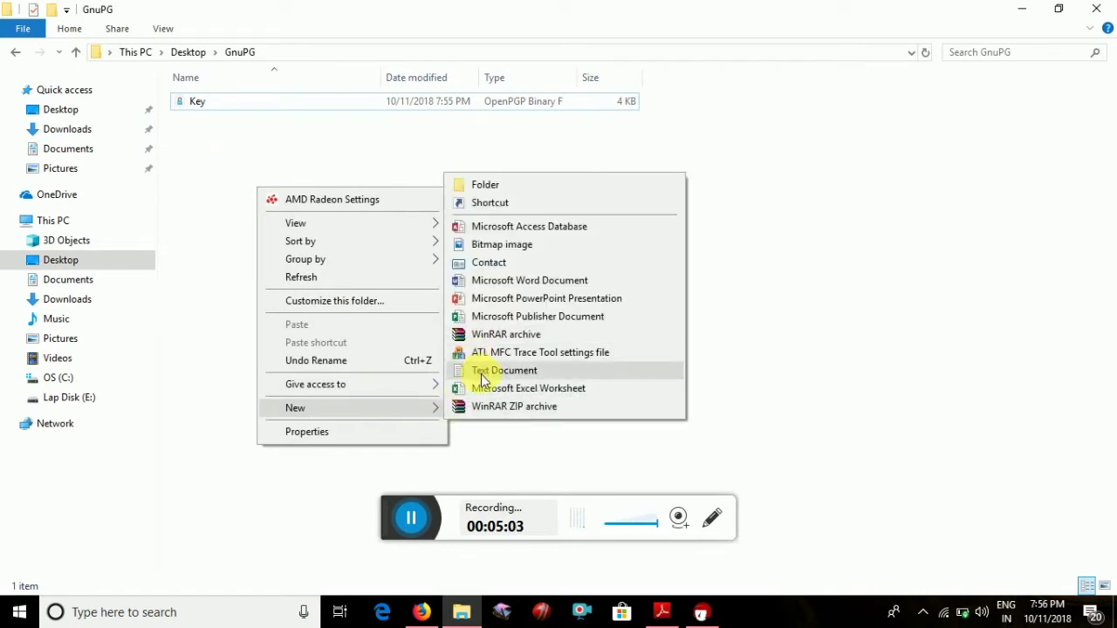
click(481, 372)
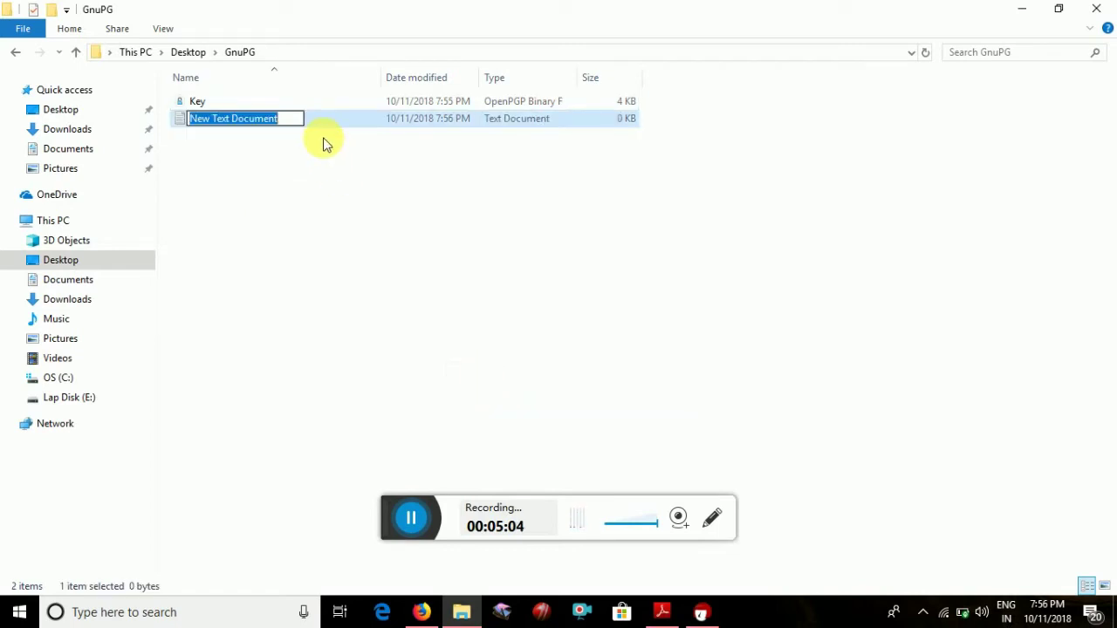
text(tryt)
key(BackSpace)
Open try in Notepad and type 'Get Going Guys' and 'Secure Good Marks' on two lines
key(Return)
key(Return)
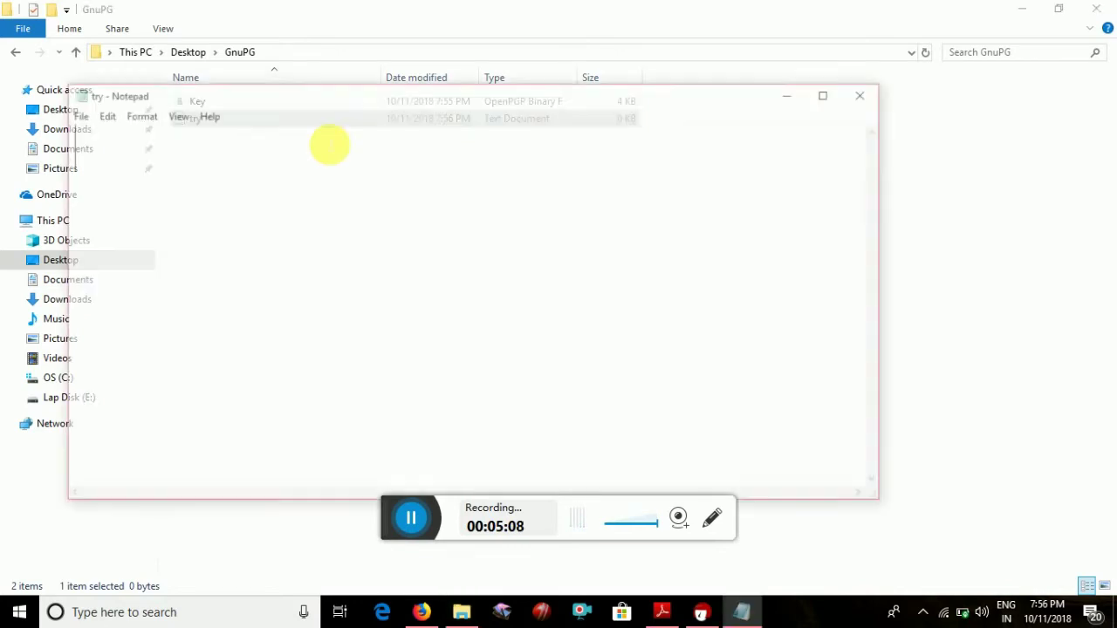
text(G)
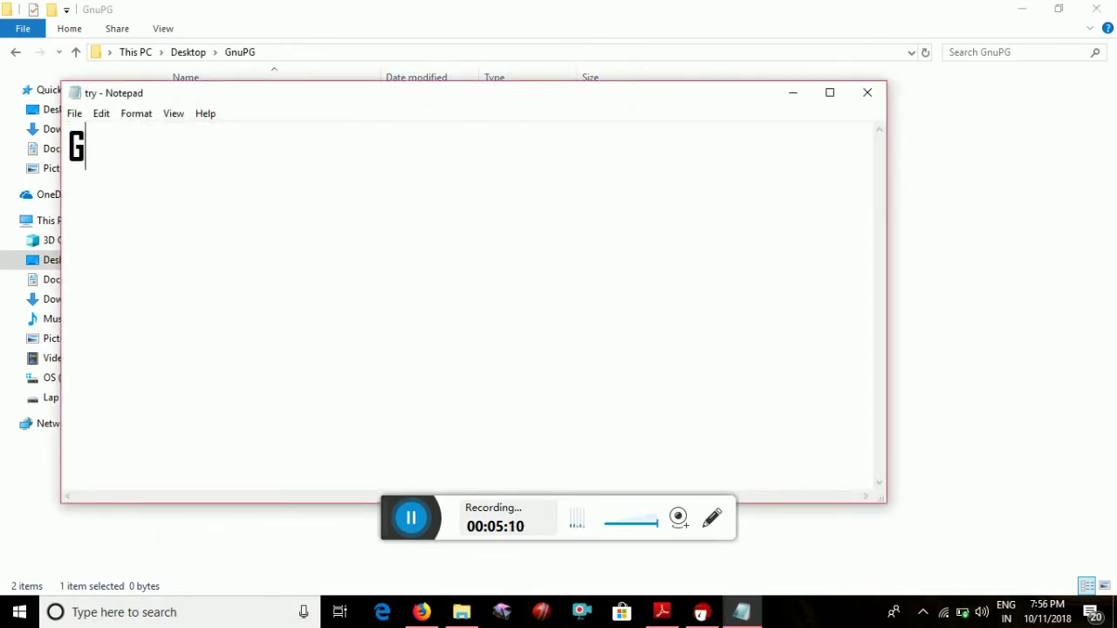
text(et Goi)
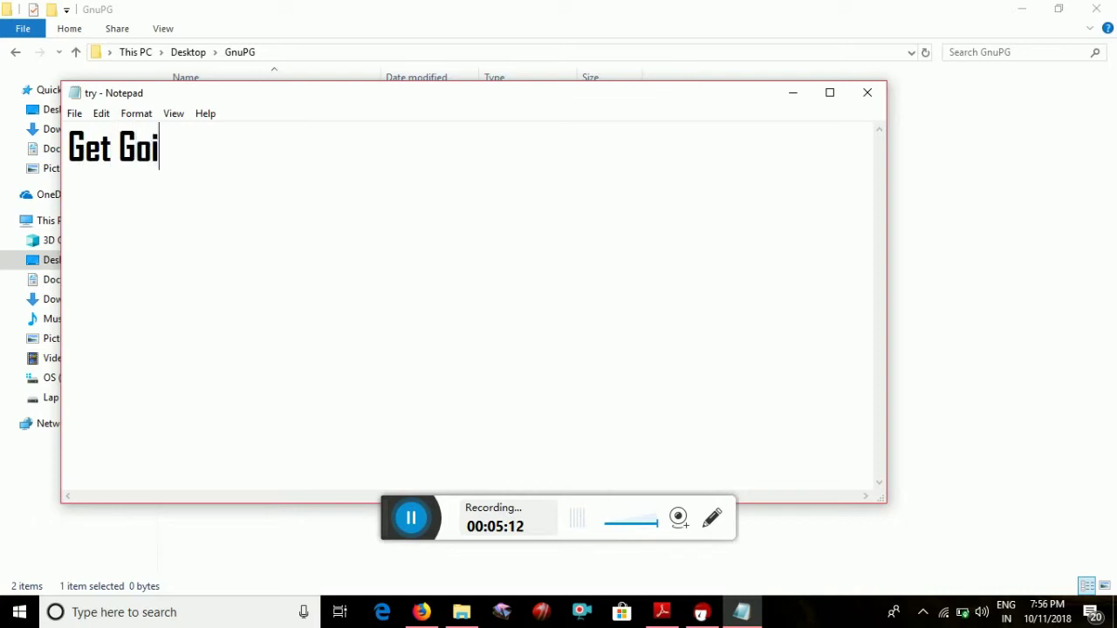
text(ng Guys)
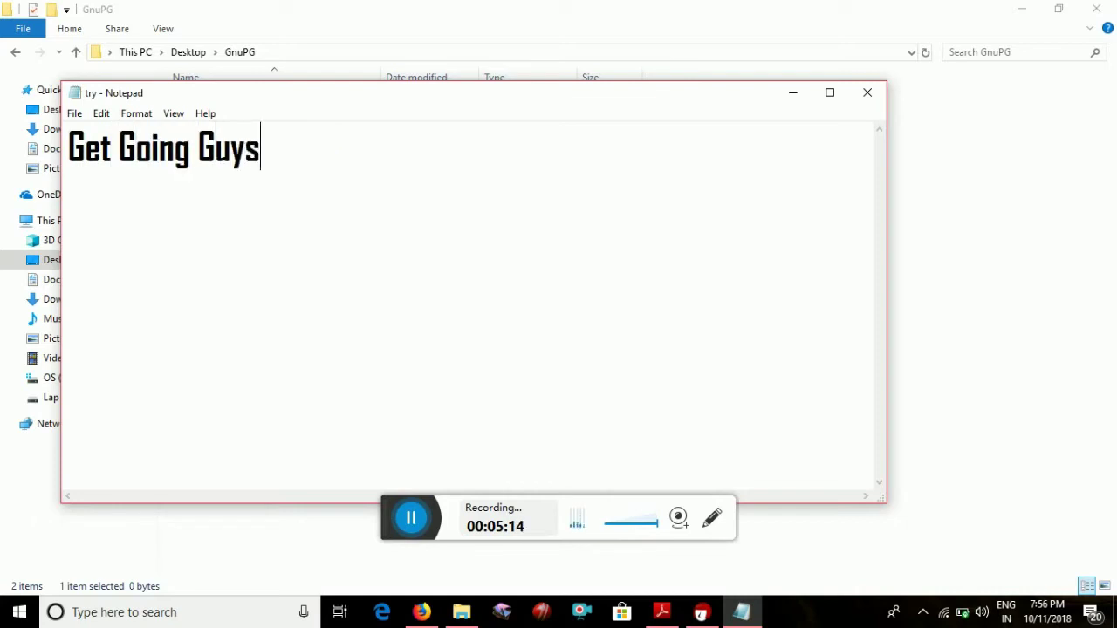
key(Return)
text(Secu)
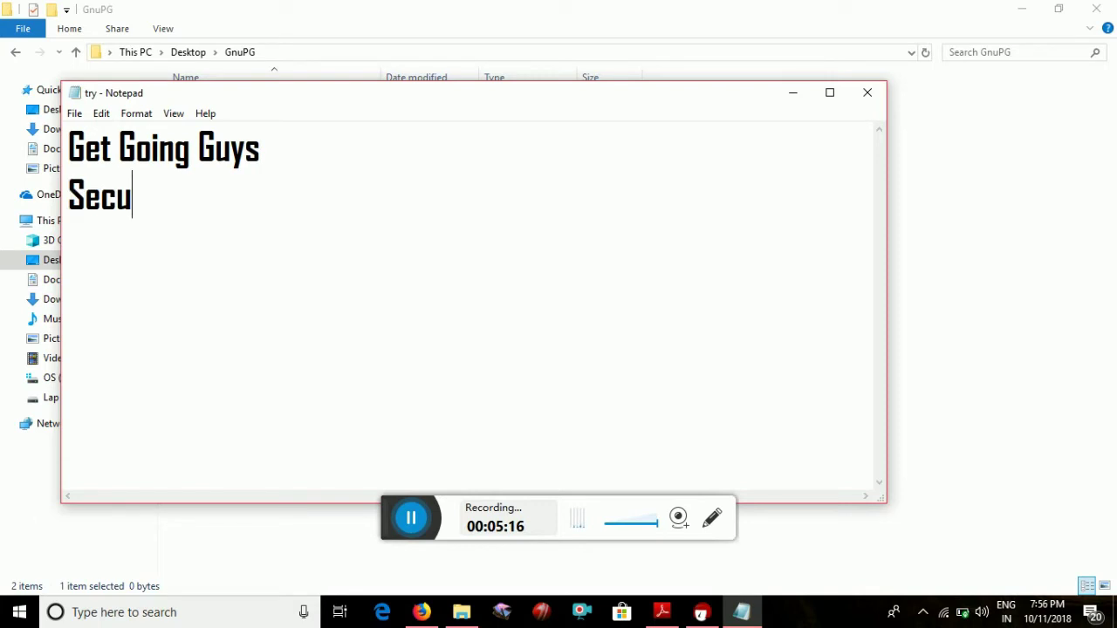
text(re Good )
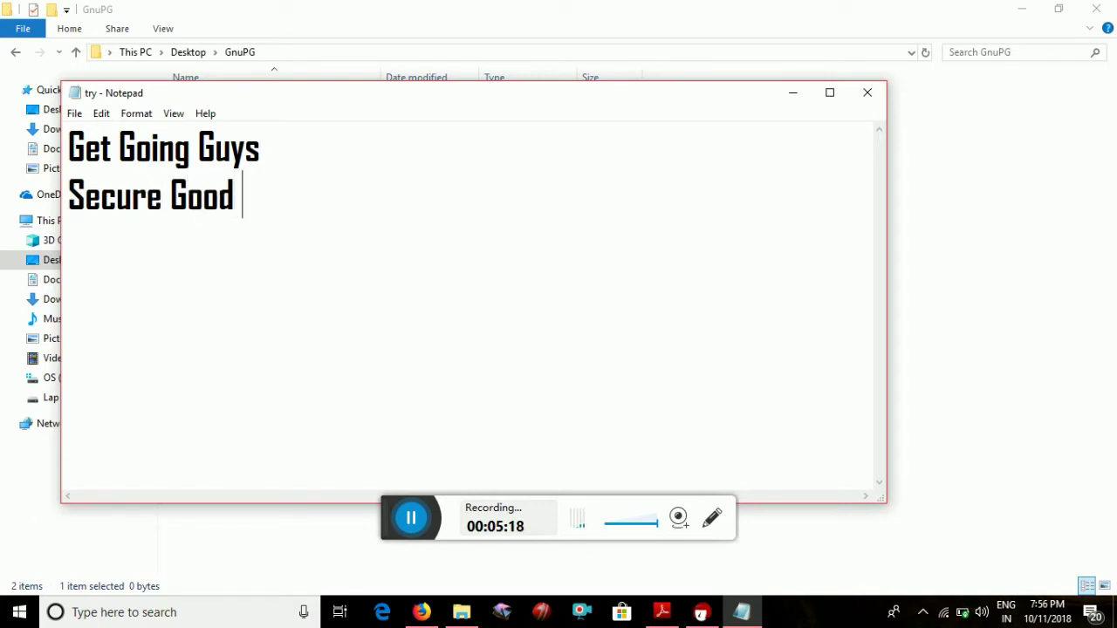
text(Marks)
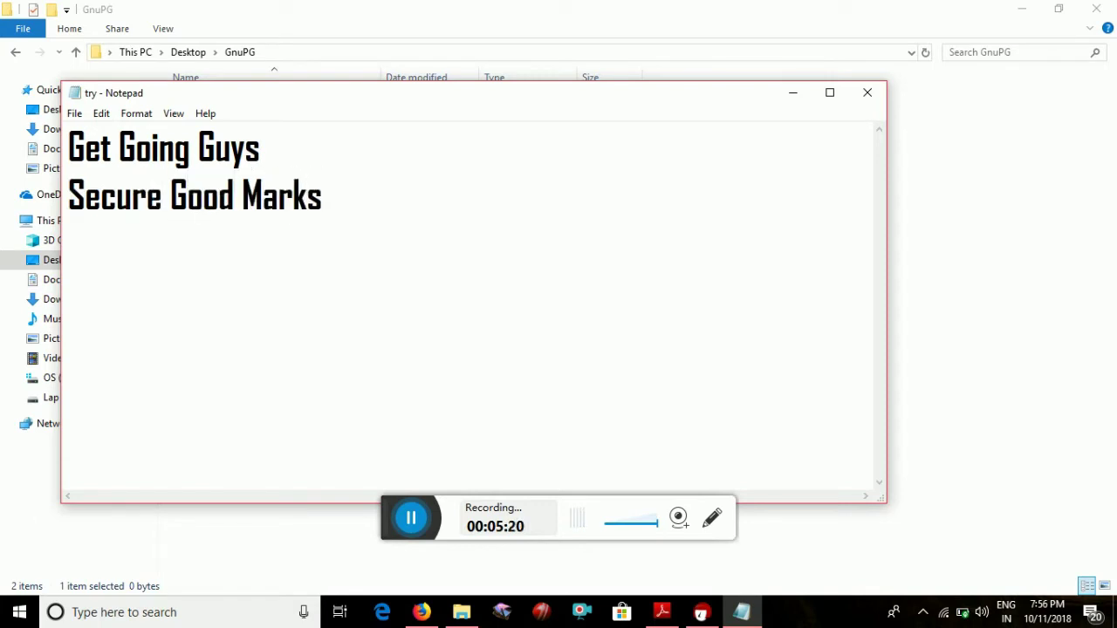
Save the try file and close Notepad
click(75, 113)
click(100, 171)
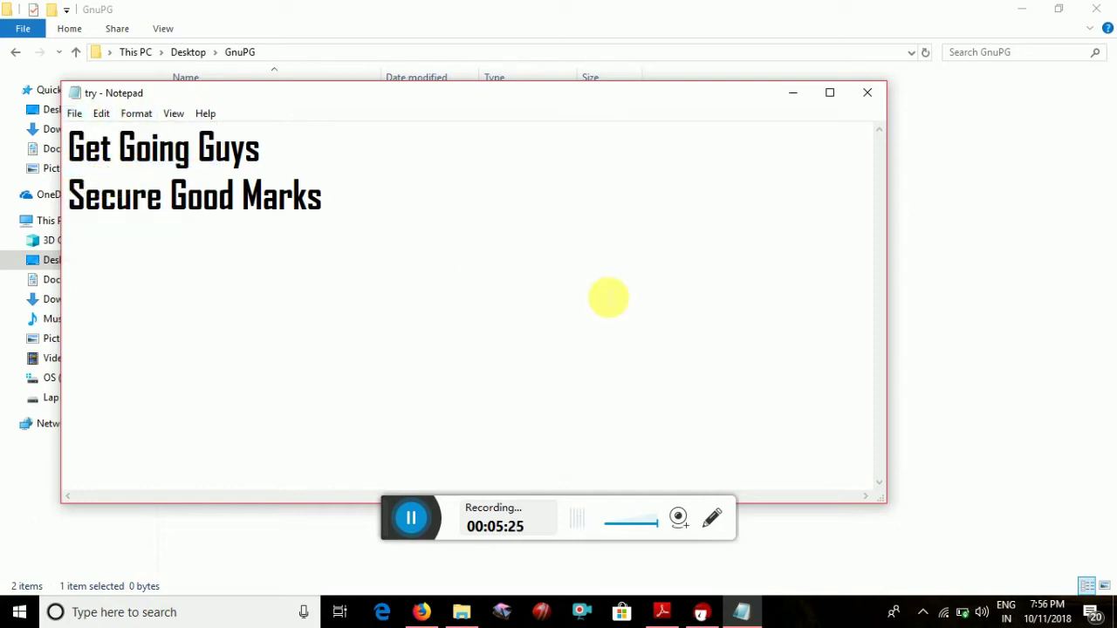
click(868, 96)
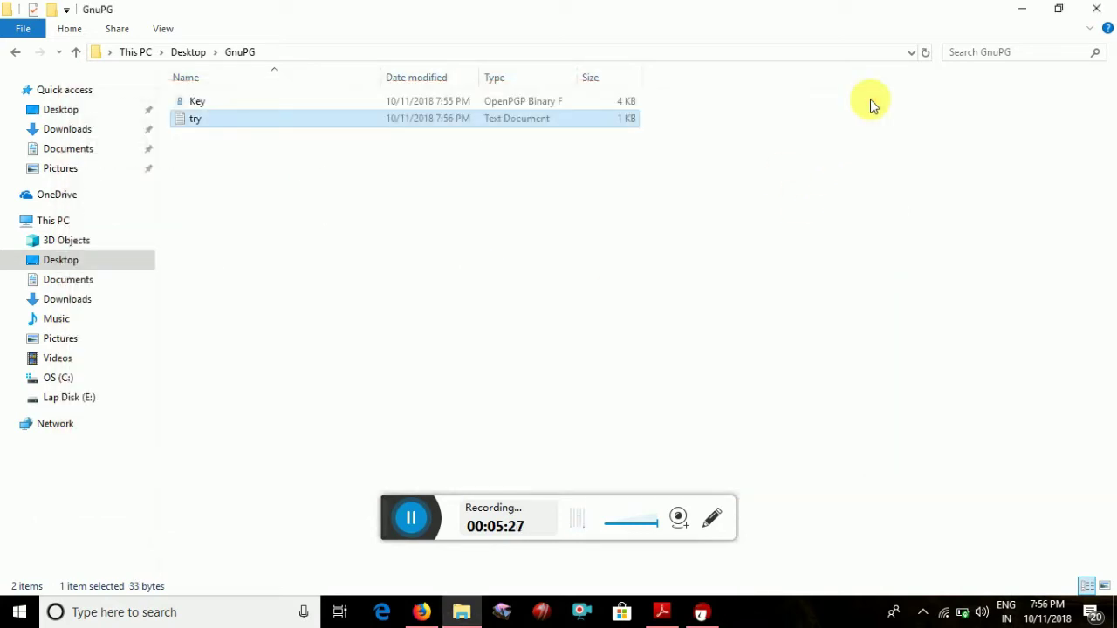
Start Sign and encrypt on try, encrypting only for yourself with output try.txt.gpg
right_click(322, 127)
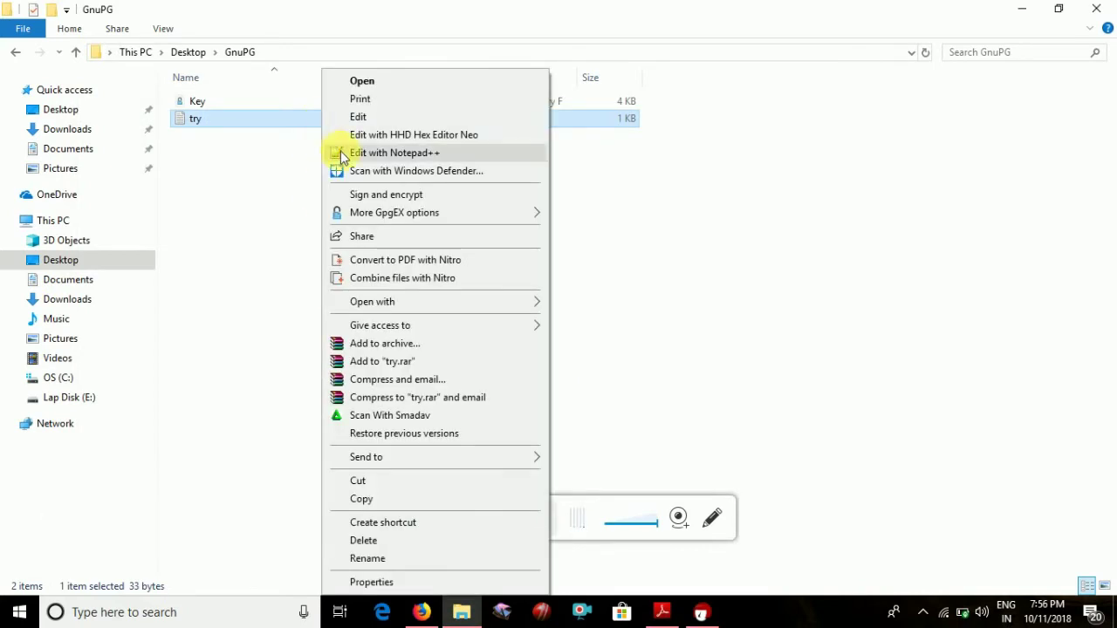
click(371, 199)
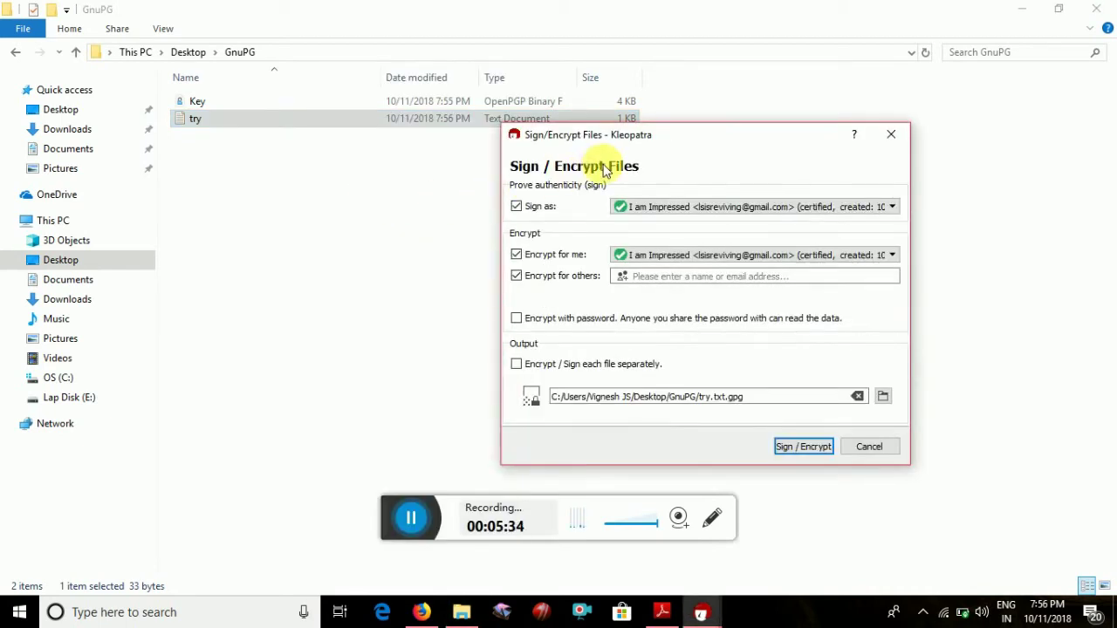
drag(617, 145, 560, 141)
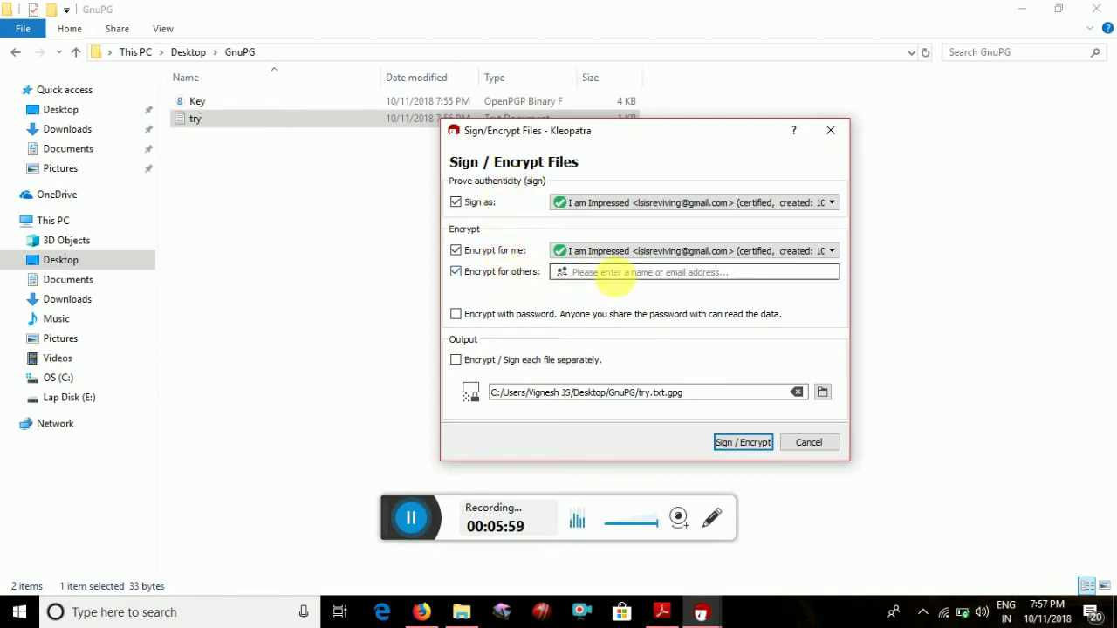
click(515, 276)
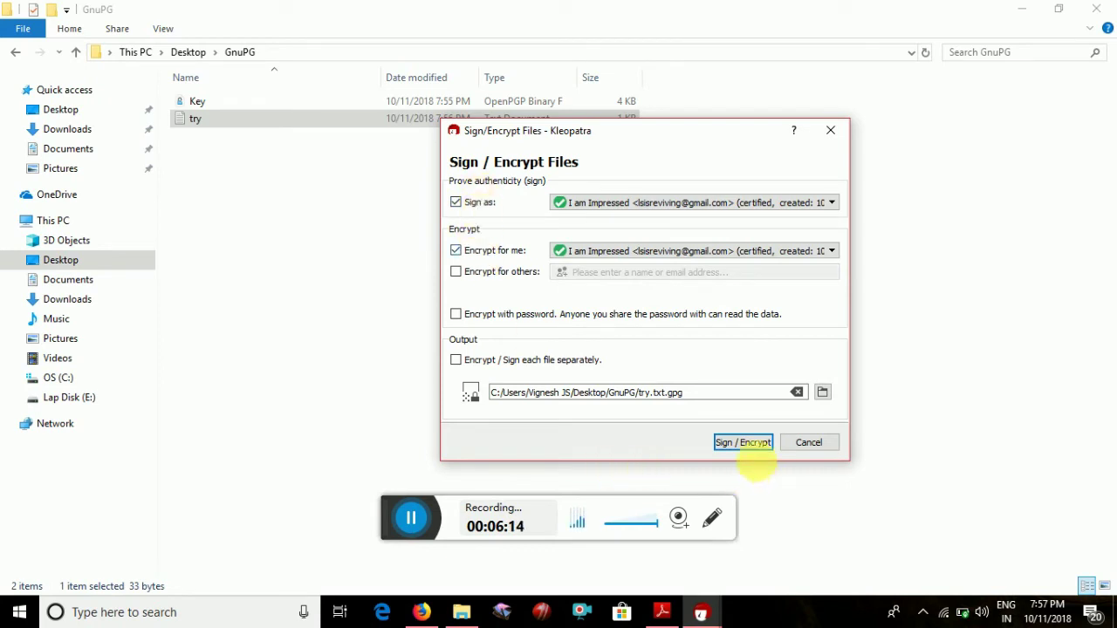
Run the signing and encryption of try into try.txt.gpg, entering the secret key passphrase, then finish
click(754, 449)
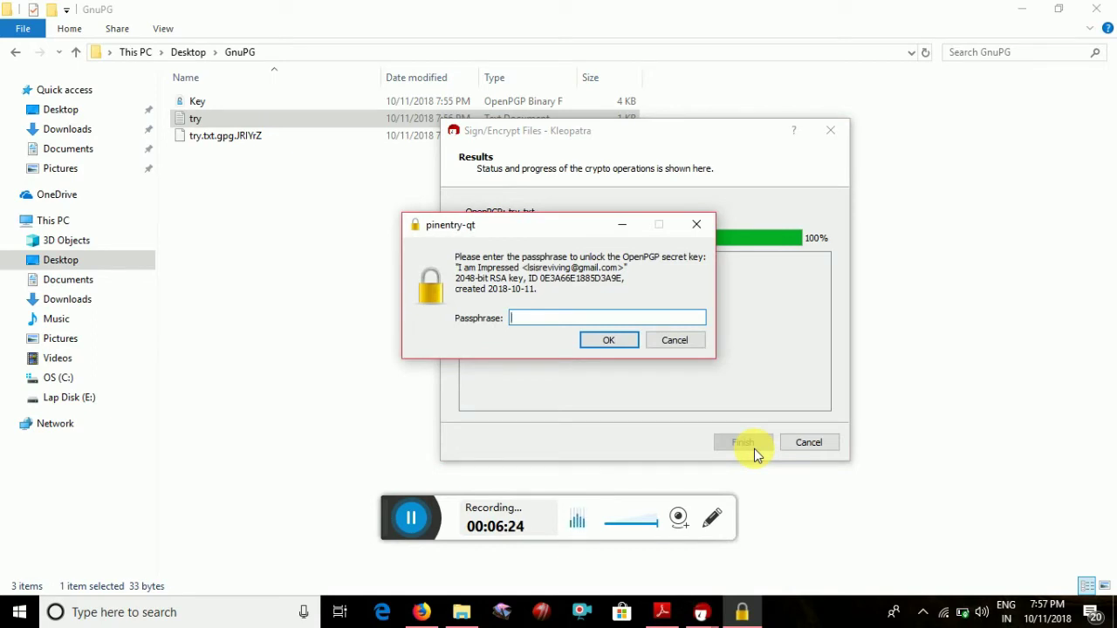
text(********)
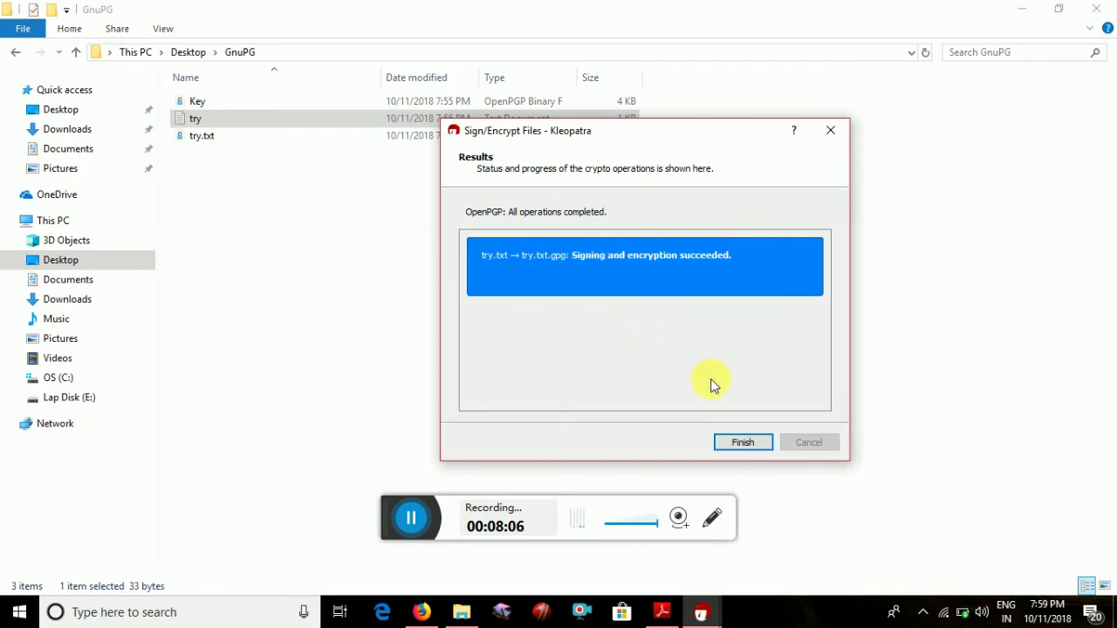
click(727, 446)
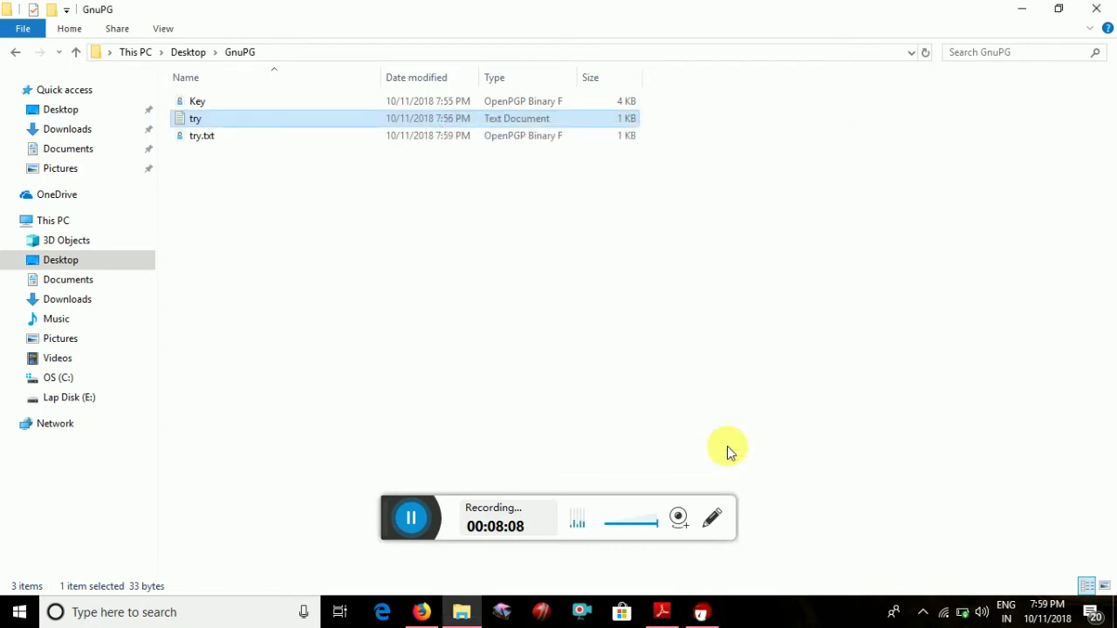
Decrypt and verify the encrypted try.txt, overwriting the existing try file in GnuPG
click(454, 193)
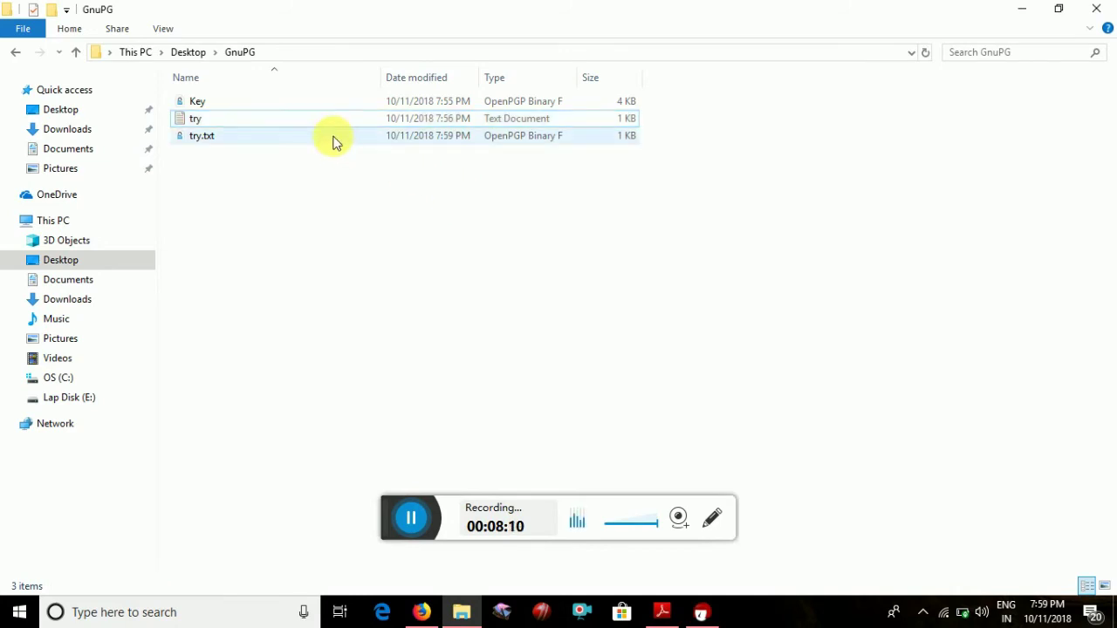
click(336, 142)
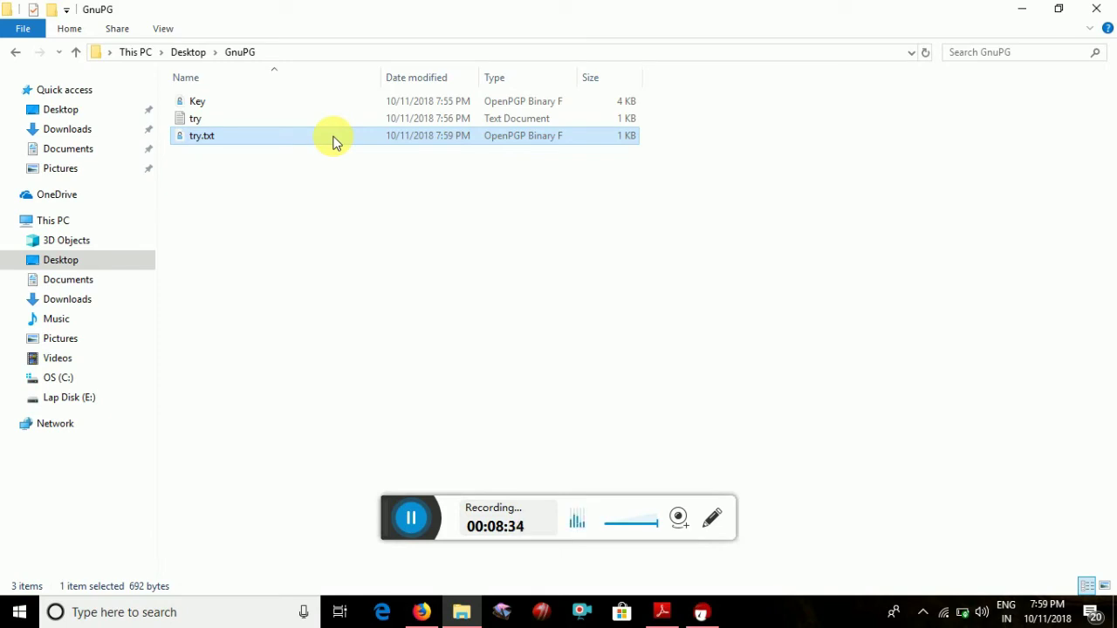
right_click(336, 143)
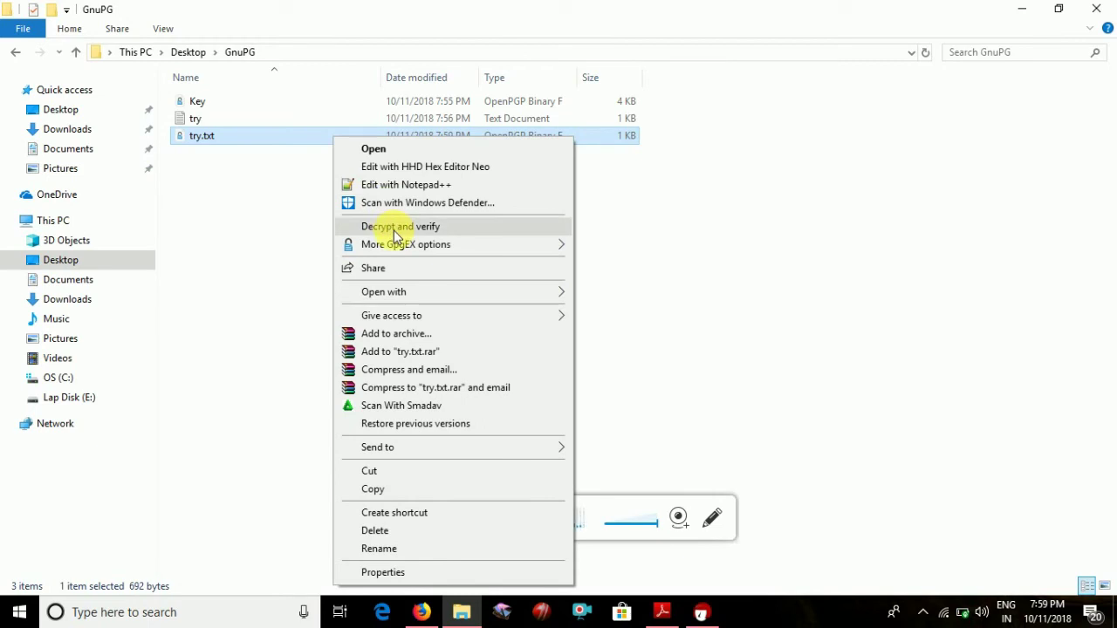
click(394, 230)
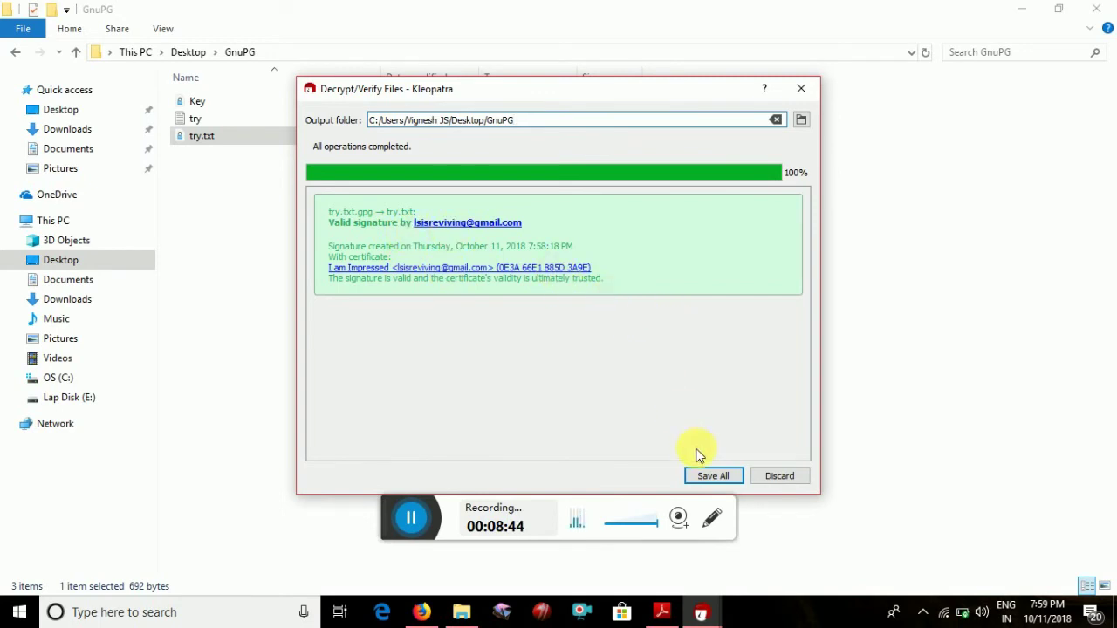
click(705, 482)
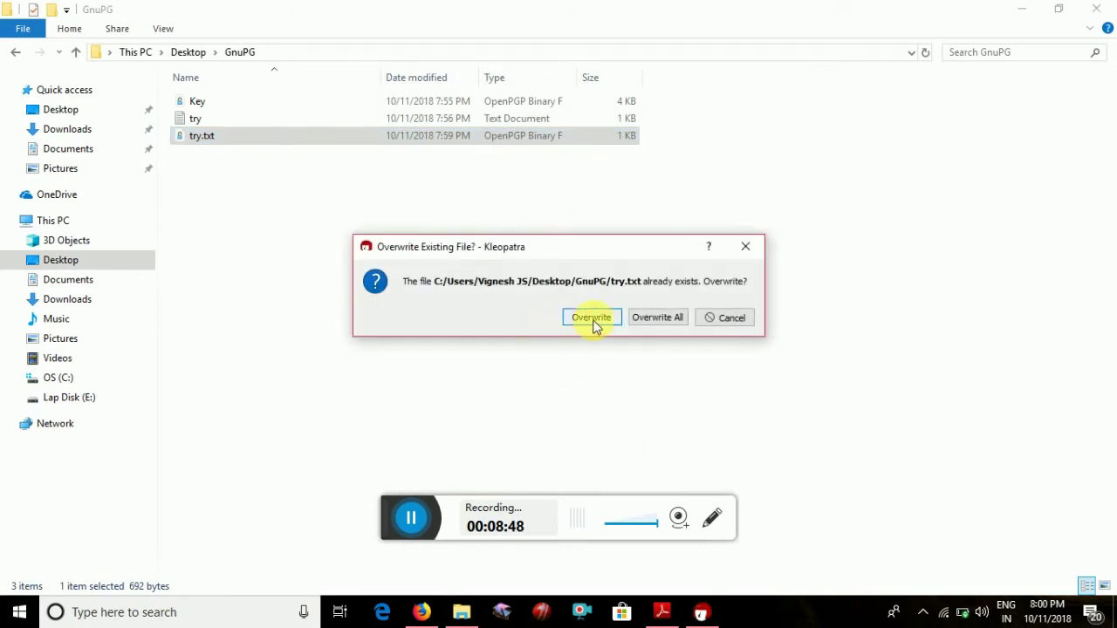
click(593, 321)
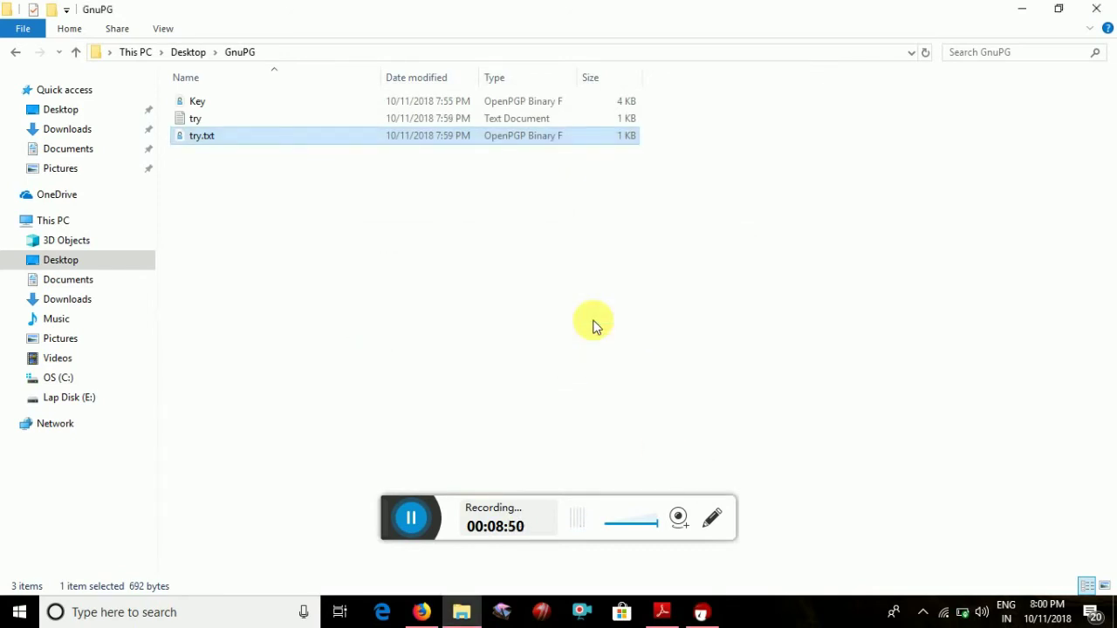
Switch File Explorer from the GnuPG folder to the Desktop folder
right_click(439, 141)
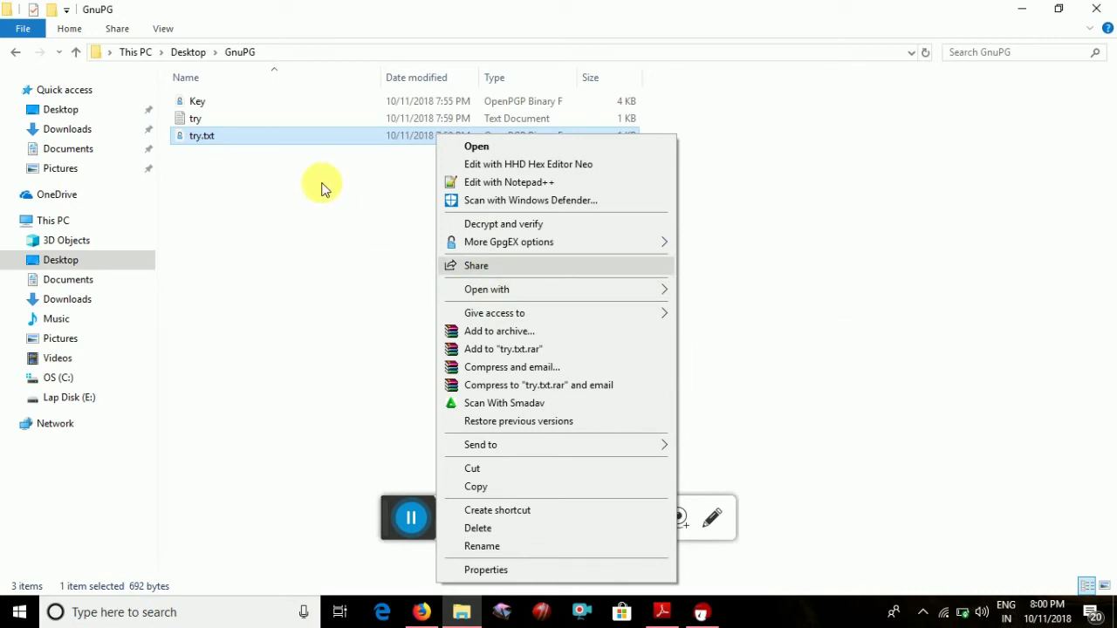
click(228, 123)
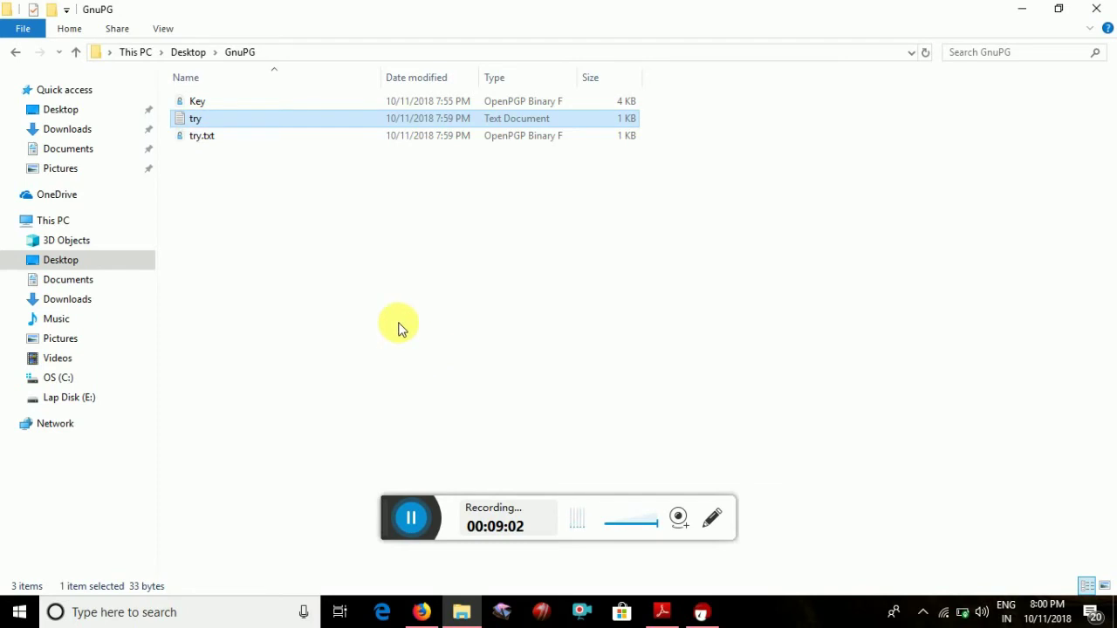
click(263, 137)
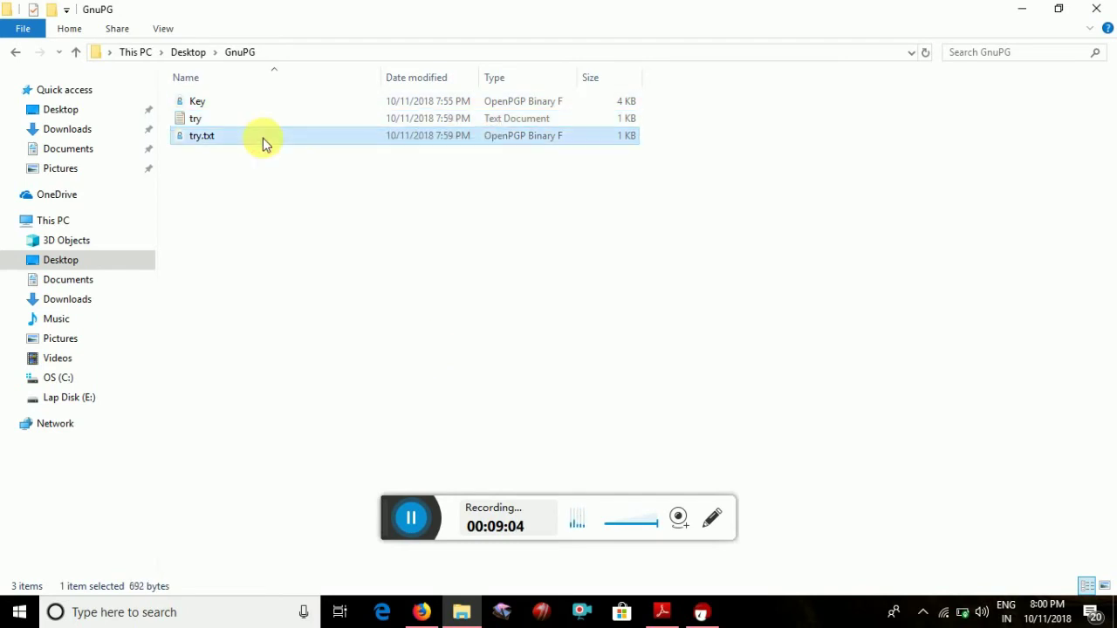
click(79, 114)
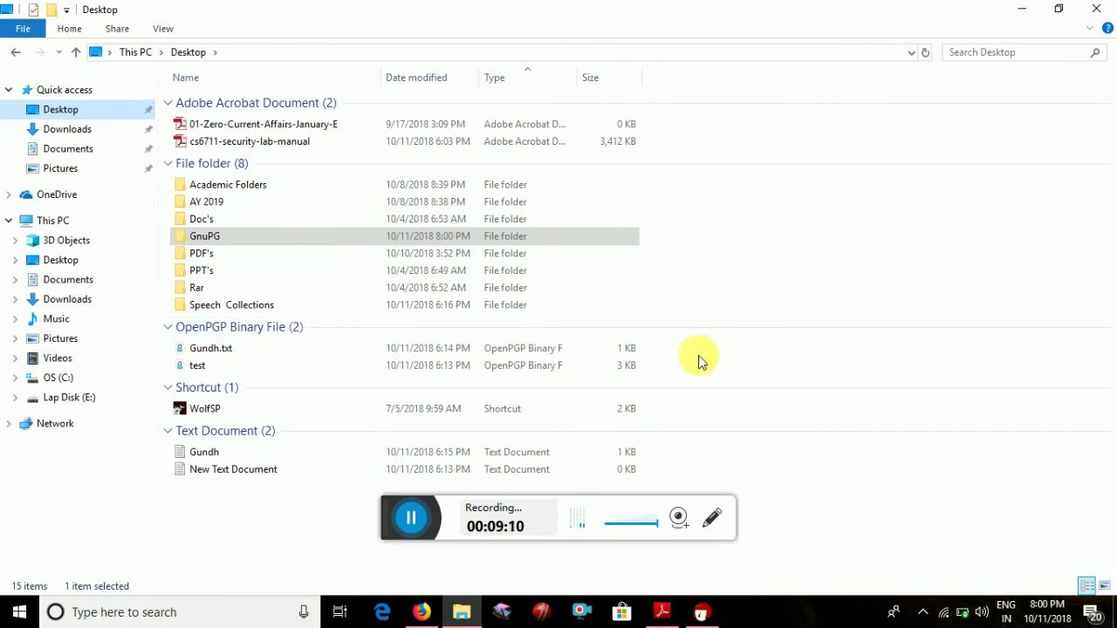
Permanently delete Gundh and New Text Document, then Gundh.txt and test, from the Desktop
drag(686, 476, 622, 465)
key(shift+Delete)
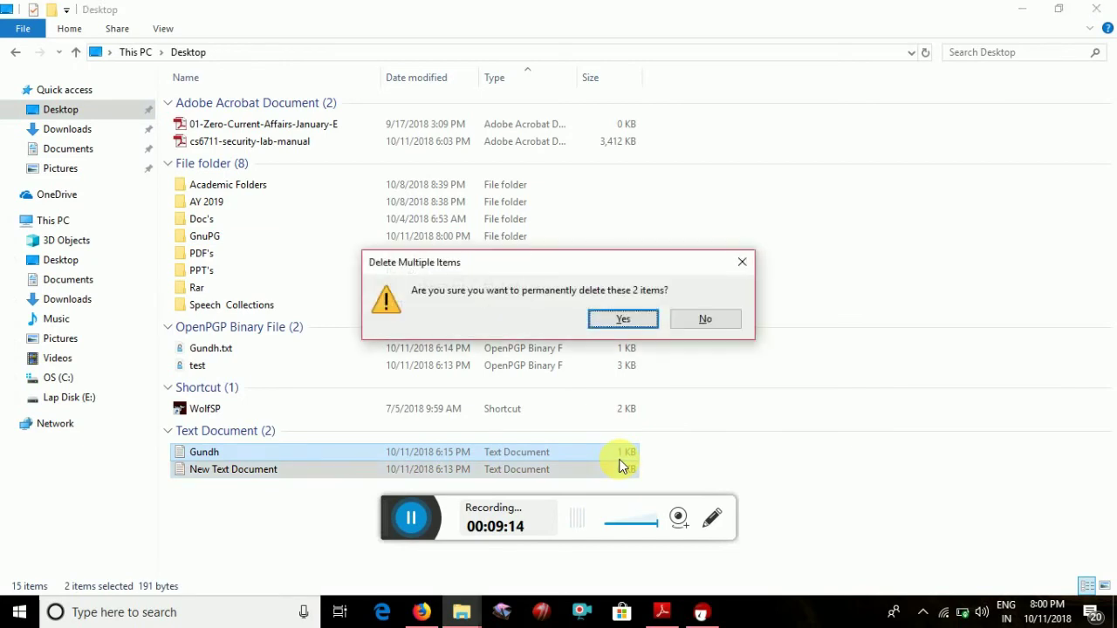
key(Return)
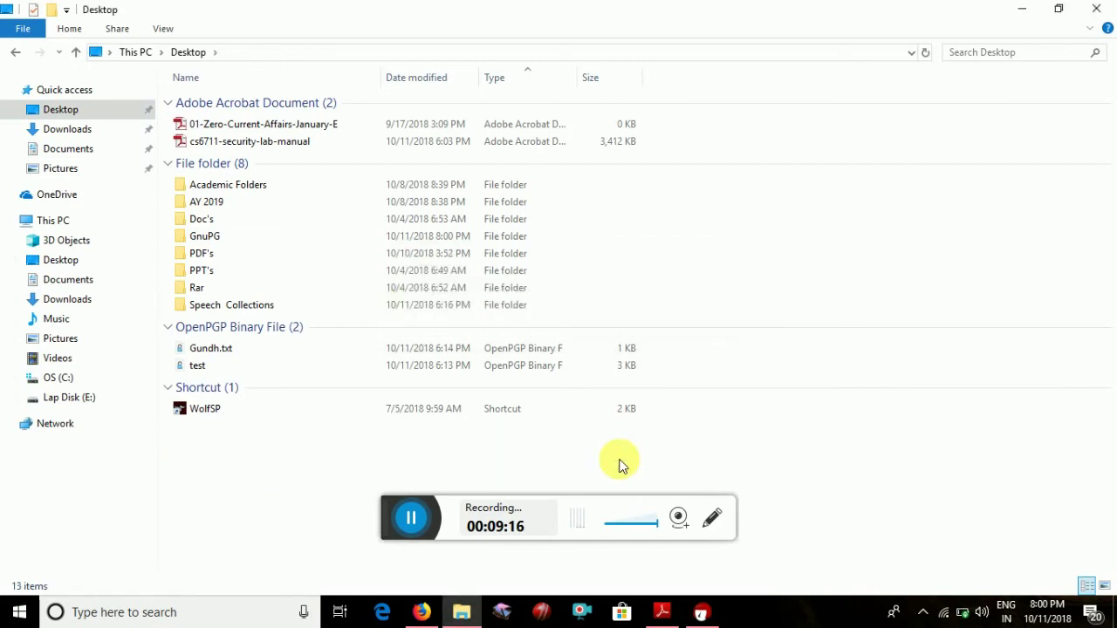
drag(672, 353, 597, 370)
key(shift+Delete)
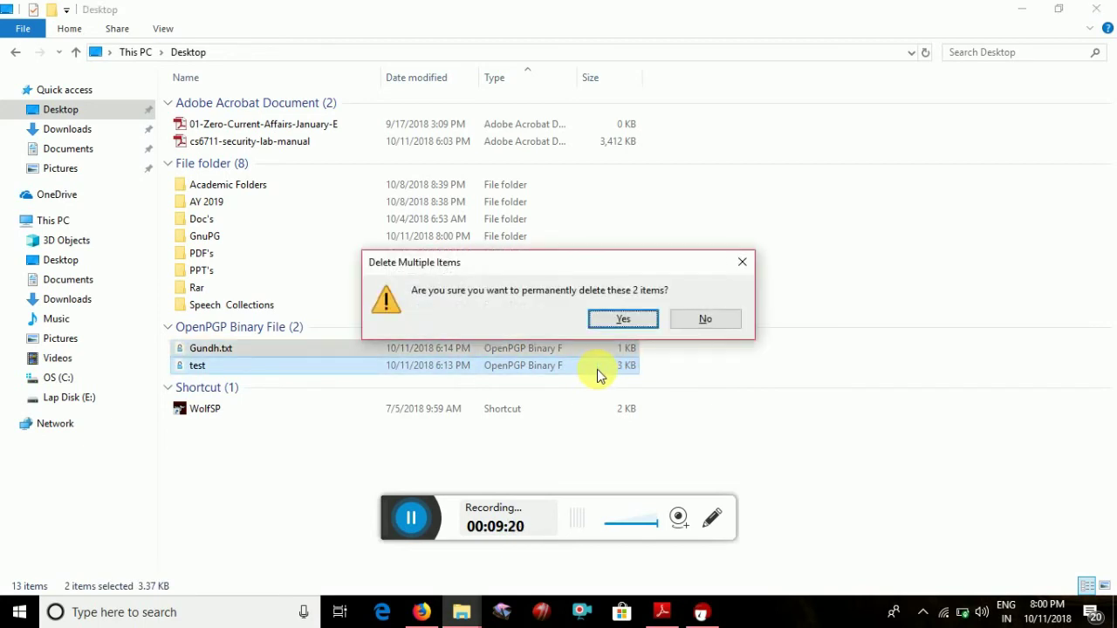
key(Return)
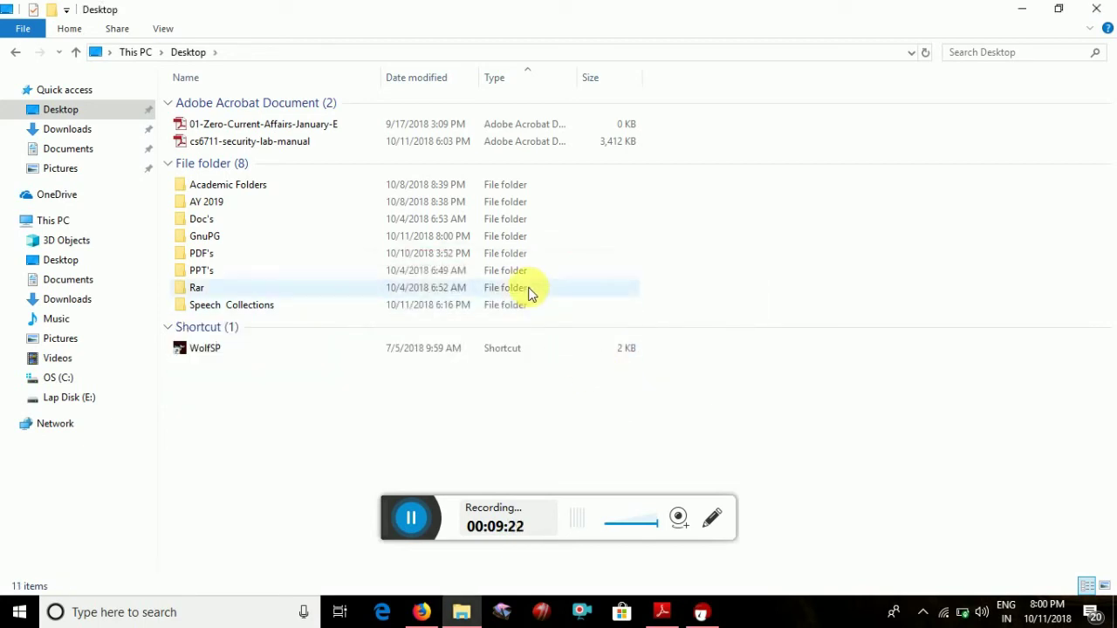
Decrypt and verify try.txt.gpg from GnuPG again, choosing Desktop as the output folder
click(19, 53)
right_click(307, 138)
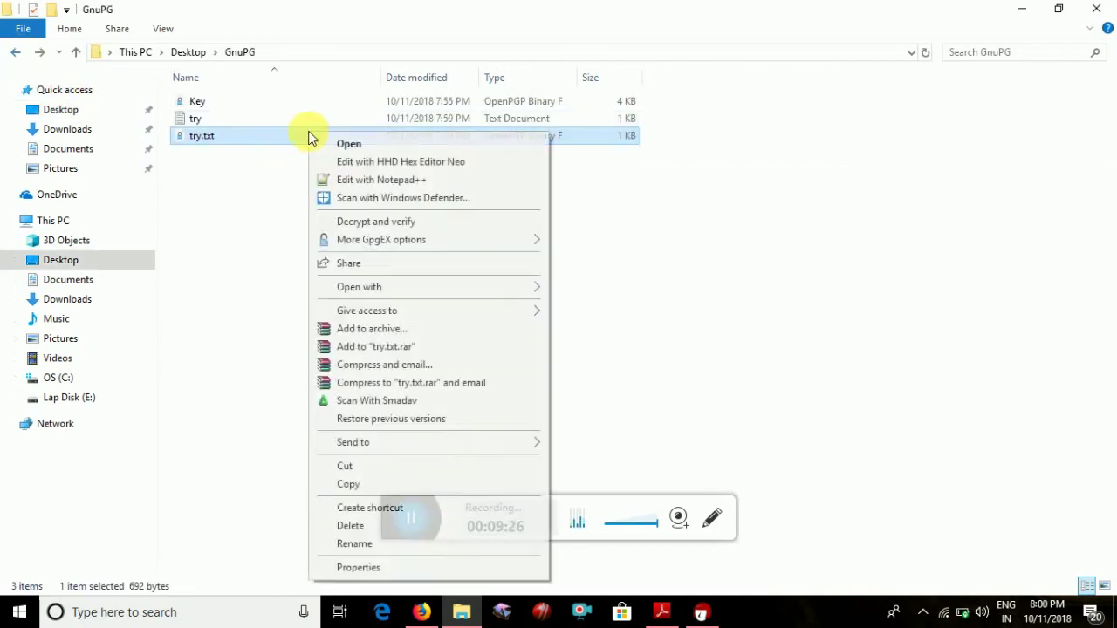
click(373, 224)
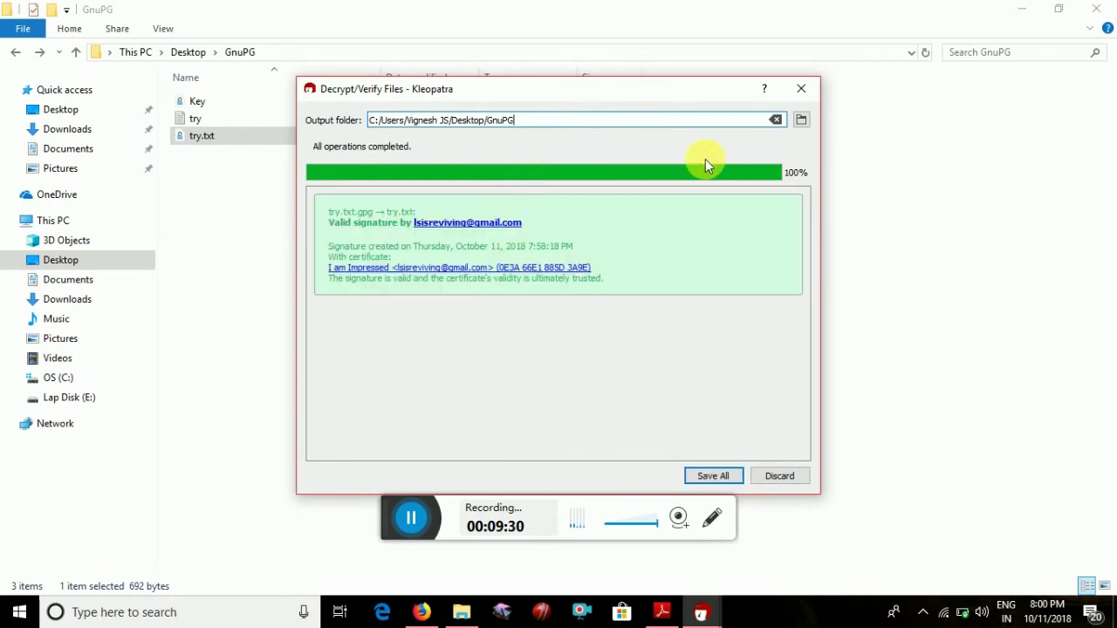
click(802, 122)
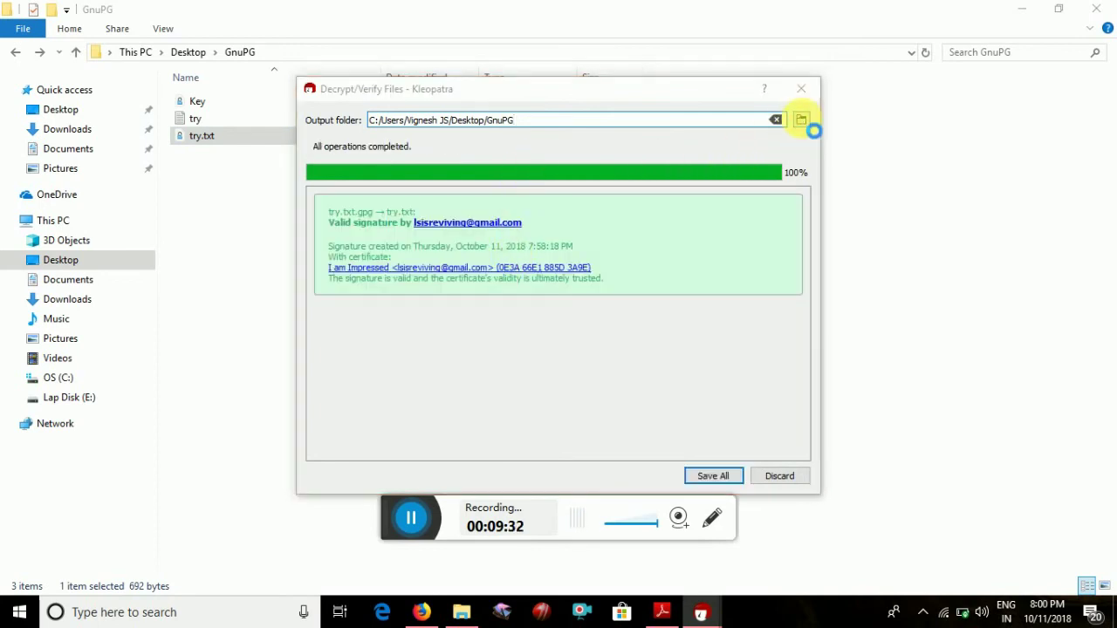
click(400, 267)
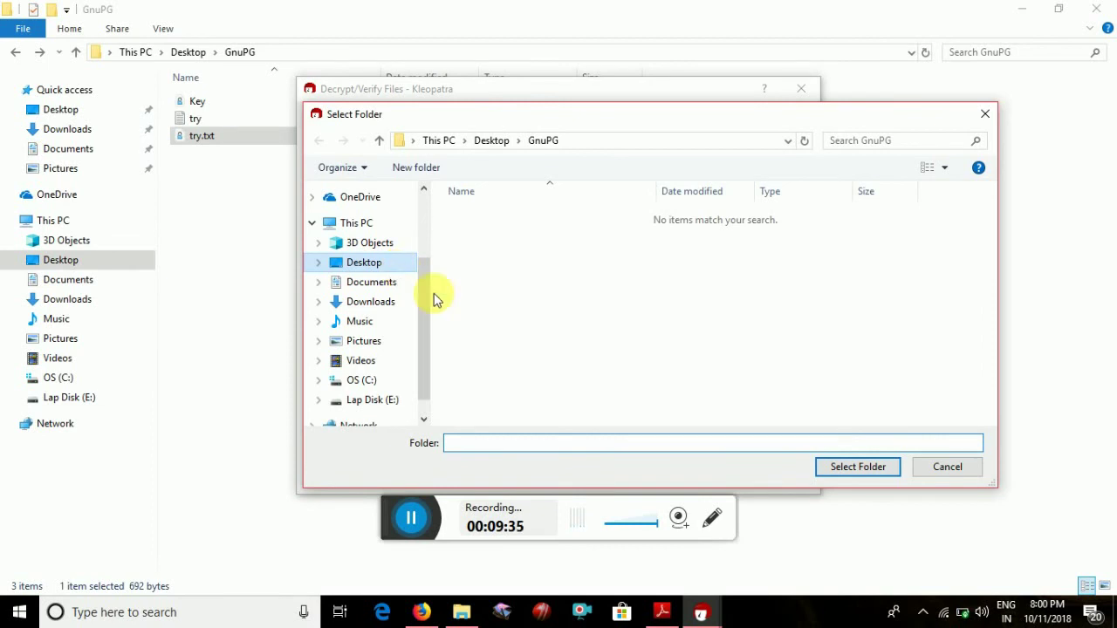
click(841, 473)
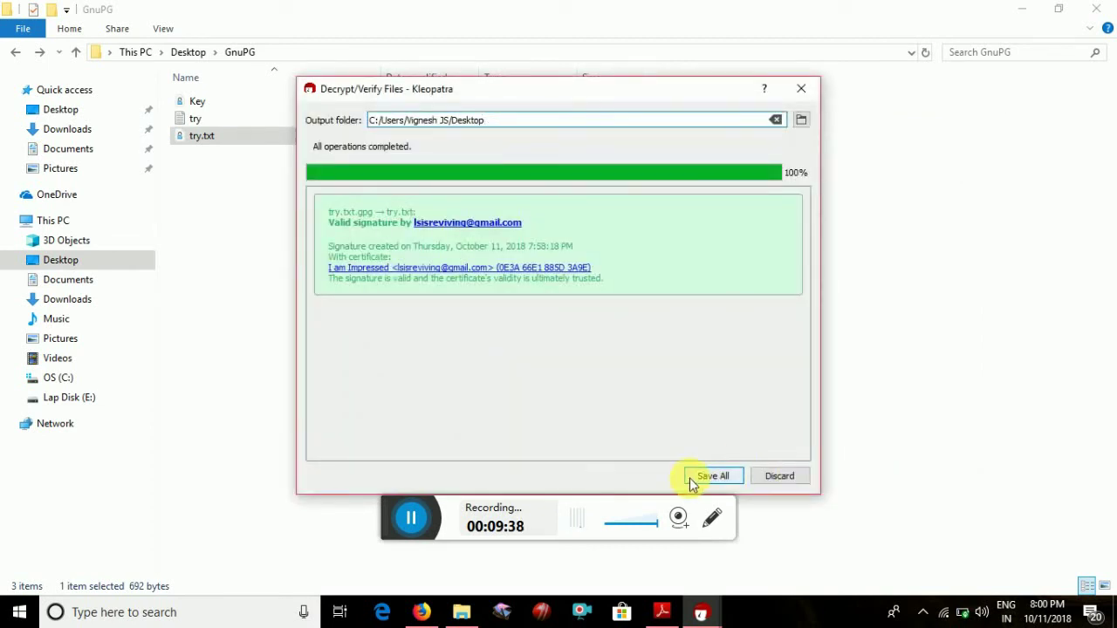
click(694, 482)
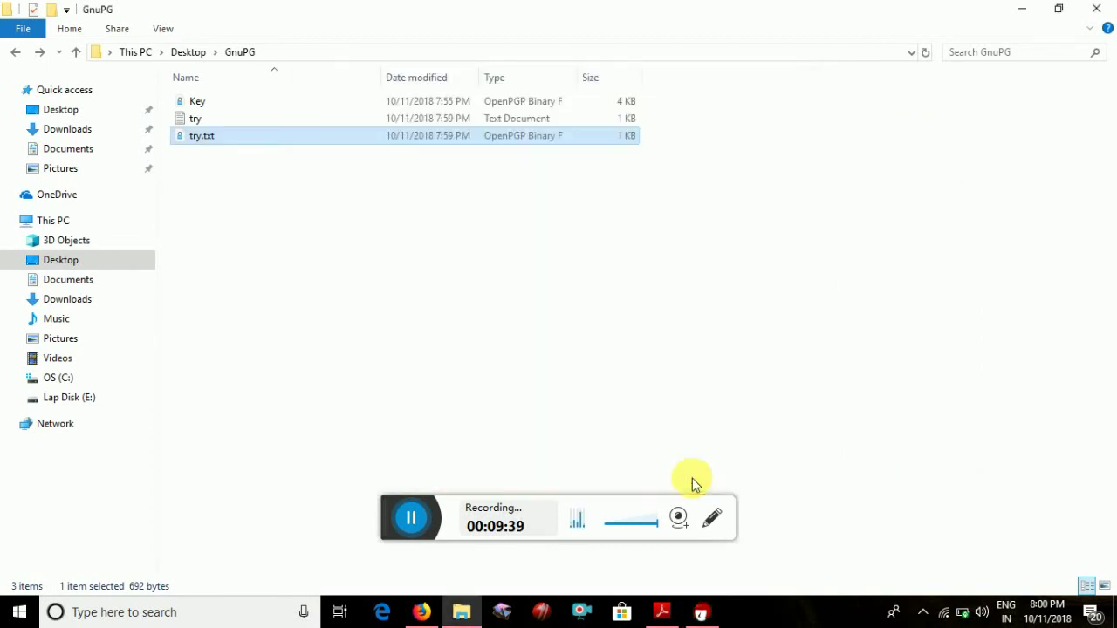
Open the decrypted try on the Desktop, confirm both lines appear, and close Notepad
click(18, 54)
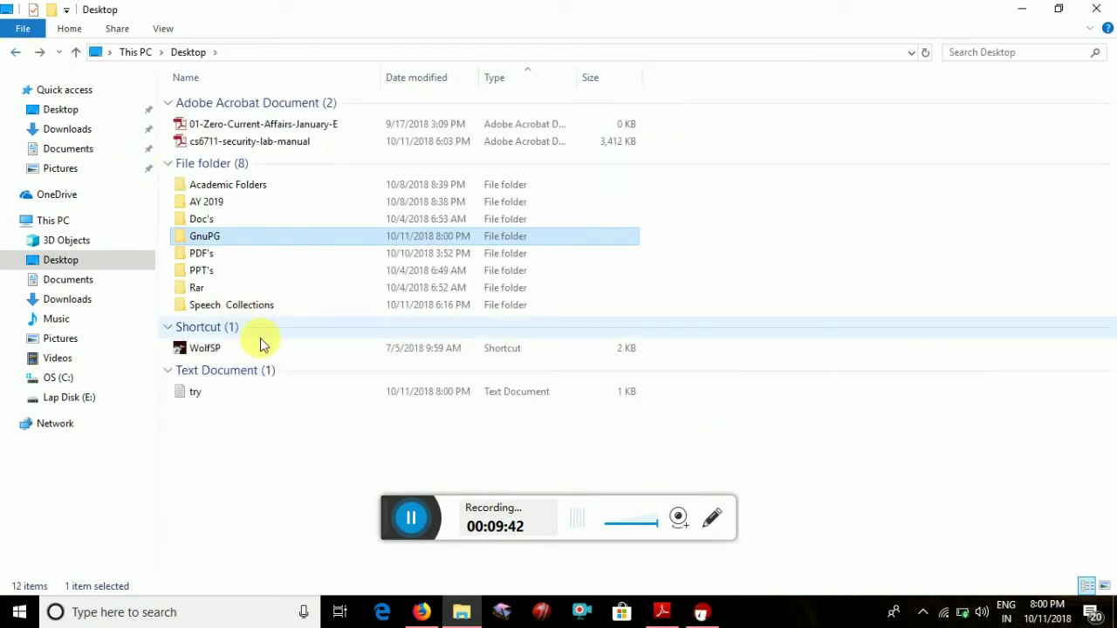
click(251, 398)
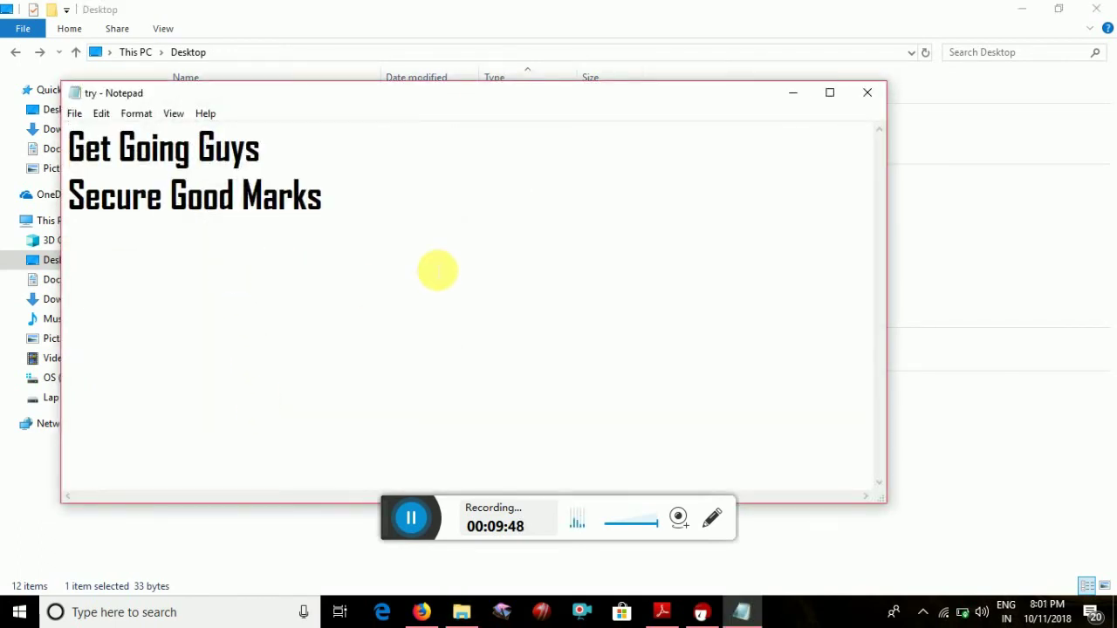
click(869, 93)
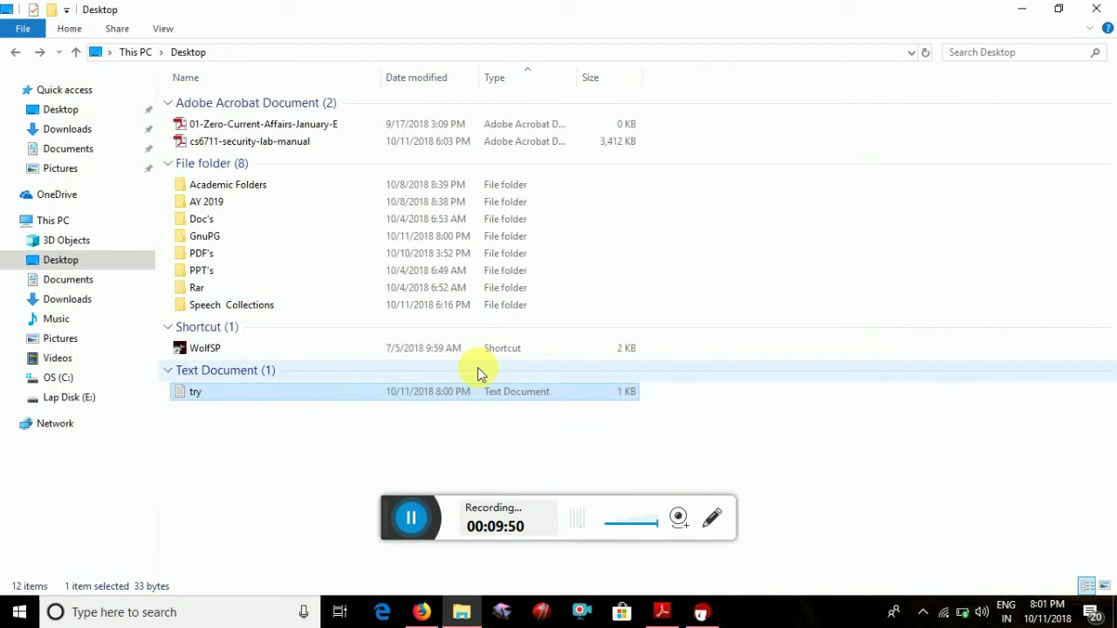
Navigate to Downloads > Programs and minimize File Explorer to reveal Kleopatra
click(365, 471)
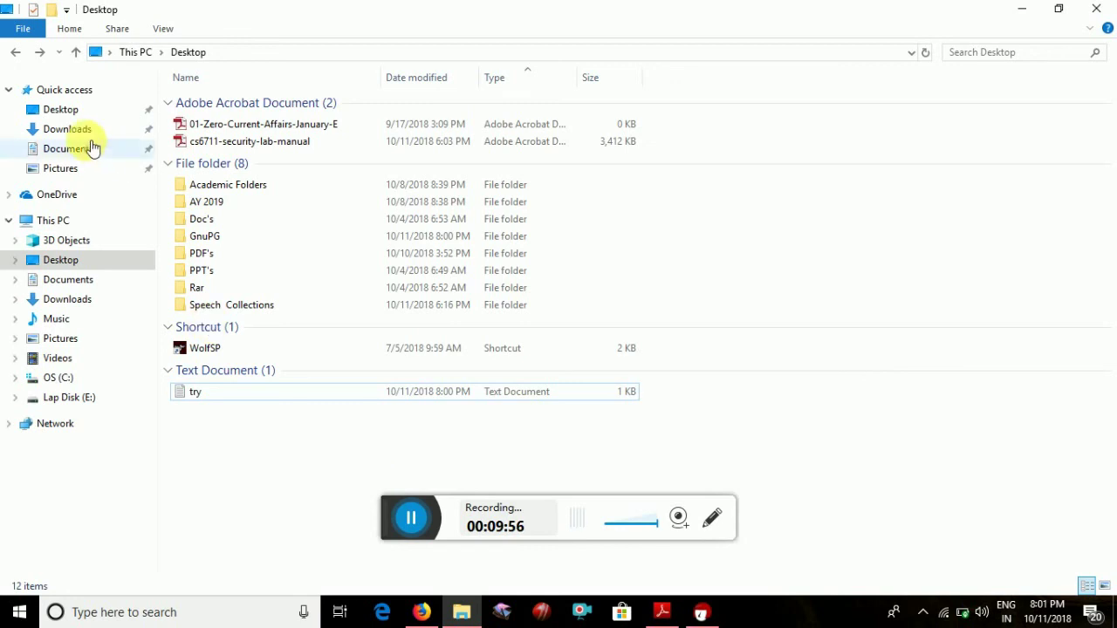
click(14, 55)
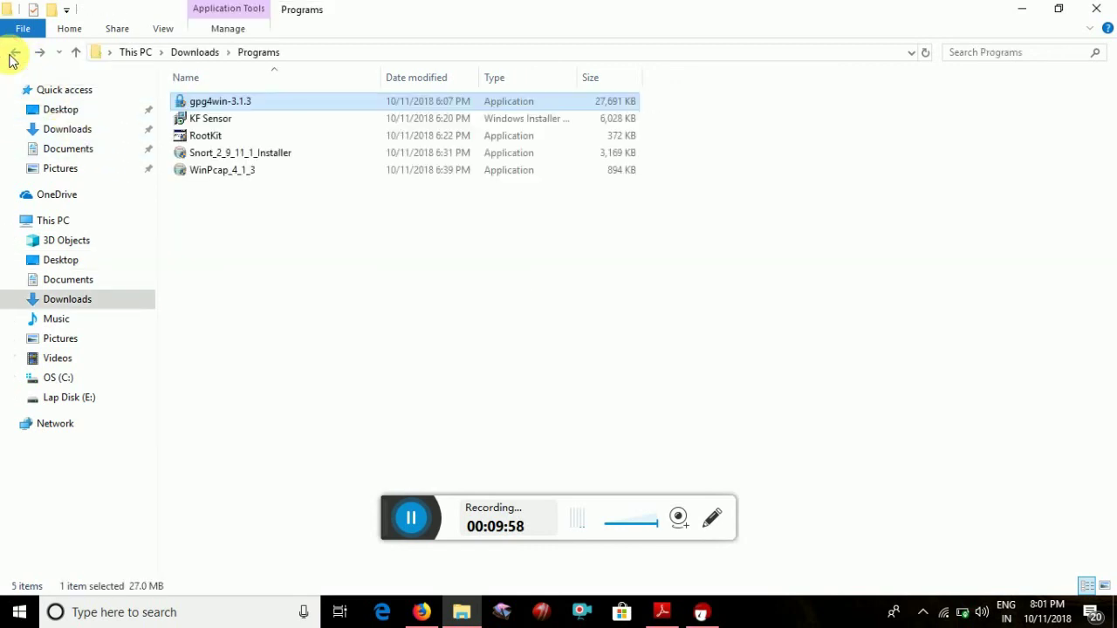
click(1022, 11)
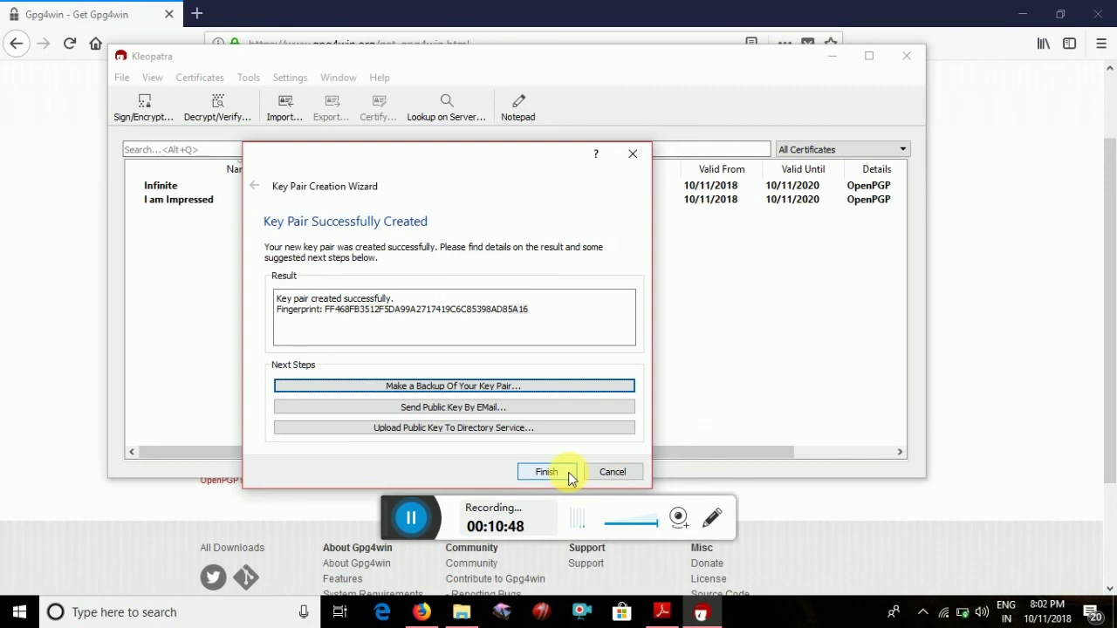
Click Finish in the Key Pair Creation Wizard to return to the certificate list
click(568, 472)
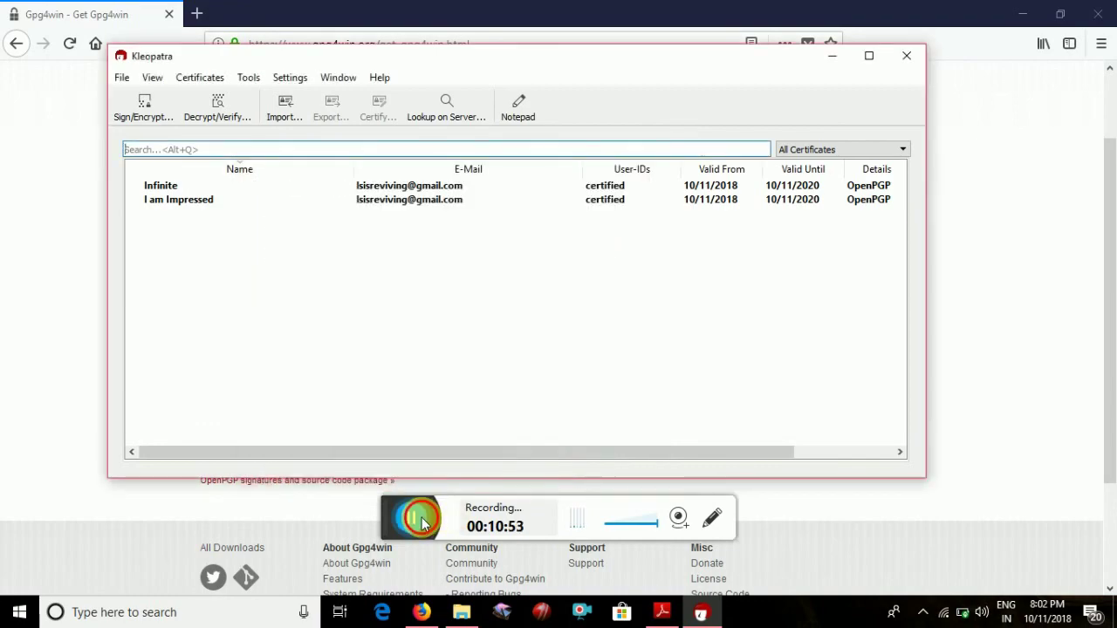